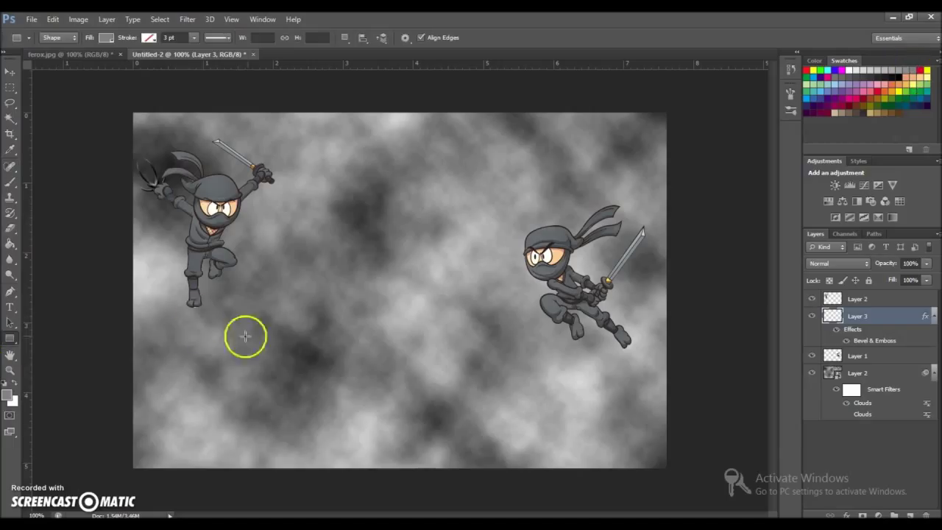
Step: Draw thin vertical speed lines, about 2 px wide and 96 px tall, beneath the left ninja's feet
{"action": "mouse_move", "coordinate": [183, 392]}
{"action": "left_mouse_down"}
{"action": "mouse_move", "coordinate": [184, 371]}
{"action": "mouse_move", "coordinate": [196, 381]}
{"action": "left_mouse_up"}
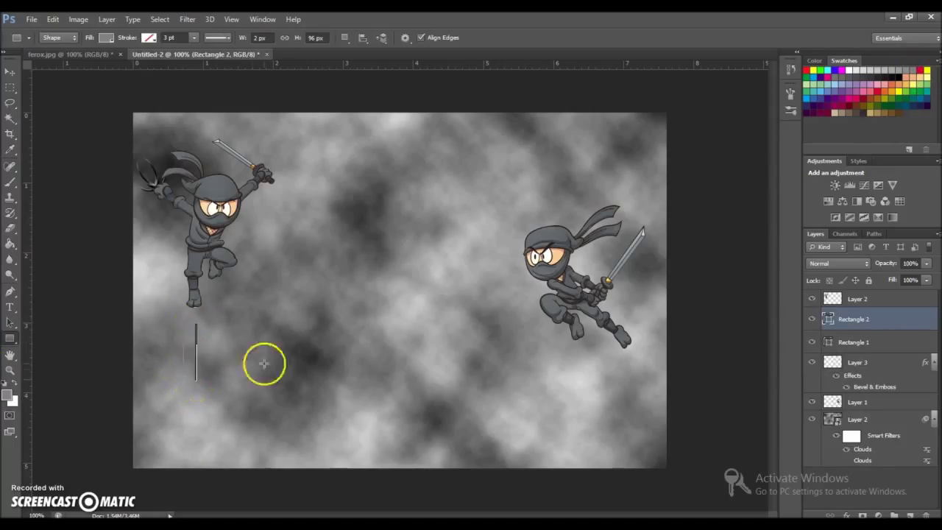
{"action": "left_click_drag", "start_coordinate": [207, 322], "coordinate": [207, 383]}
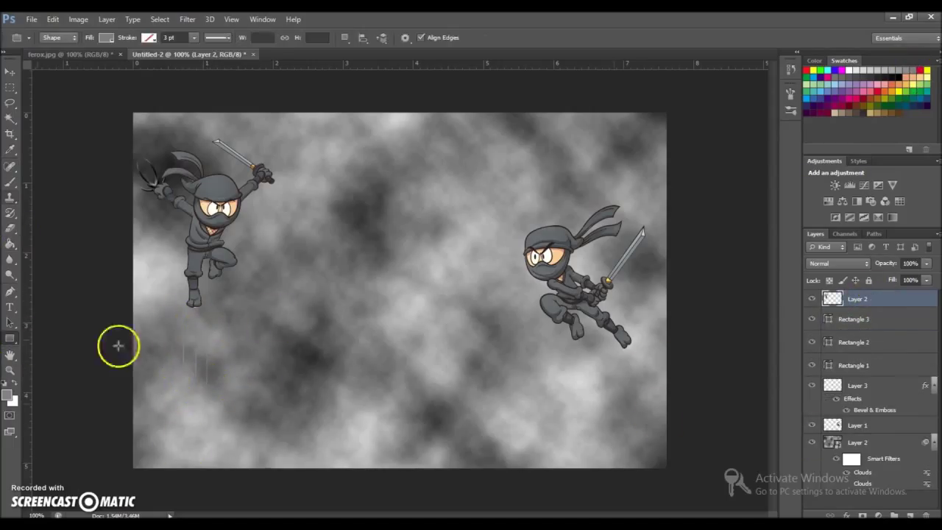
Step: Draw a thin line below the right ninja and rotate it about -36° to follow the jump direction
{"action": "left_click_drag", "start_coordinate": [605, 389], "coordinate": [609, 420]}
{"action": "key", "text": "ctrl+t"}
{"action": "left_click_drag", "start_coordinate": [373, 319], "coordinate": [383, 412]}
{"action": "left_click", "coordinate": [10, 172]}
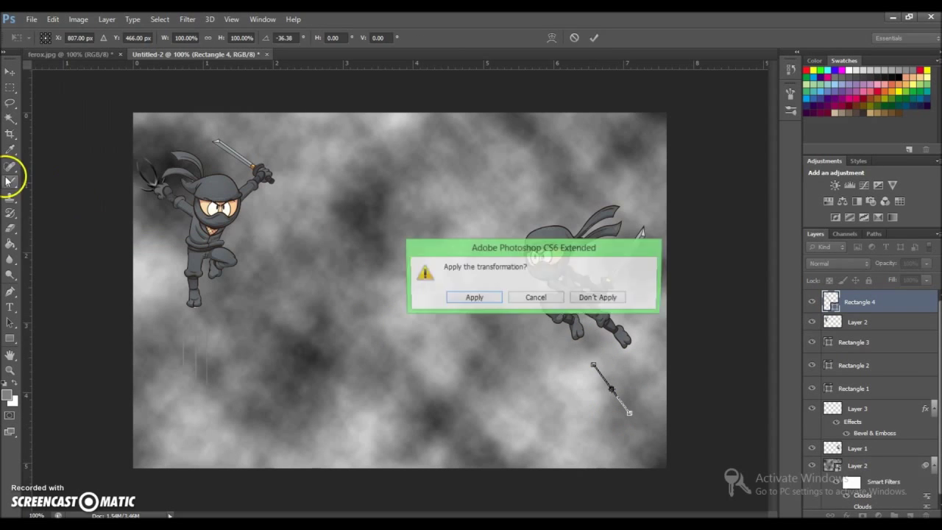
{"action": "left_click", "coordinate": [466, 296]}
Step: Add a second thin line below the right ninja, rotate it about -41° and place it to the right of the first
{"action": "left_click_drag", "start_coordinate": [620, 370], "coordinate": [581, 358]}
{"action": "key", "text": "ctrl+t"}
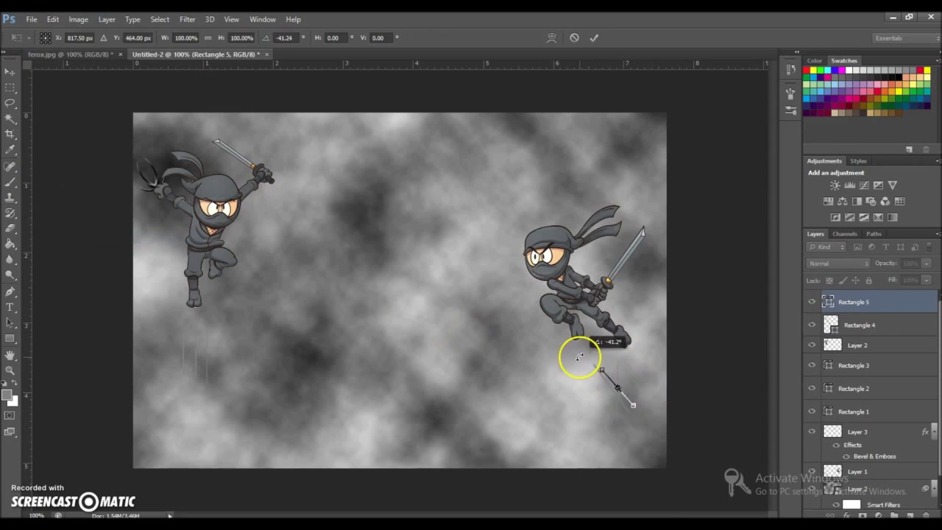
{"action": "key", "text": "Return"}
{"action": "key", "text": "z"}
{"action": "left_click", "coordinate": [625, 391]}
{"action": "left_click", "coordinate": [625, 391]}
{"action": "key", "text": "ctrl+t"}
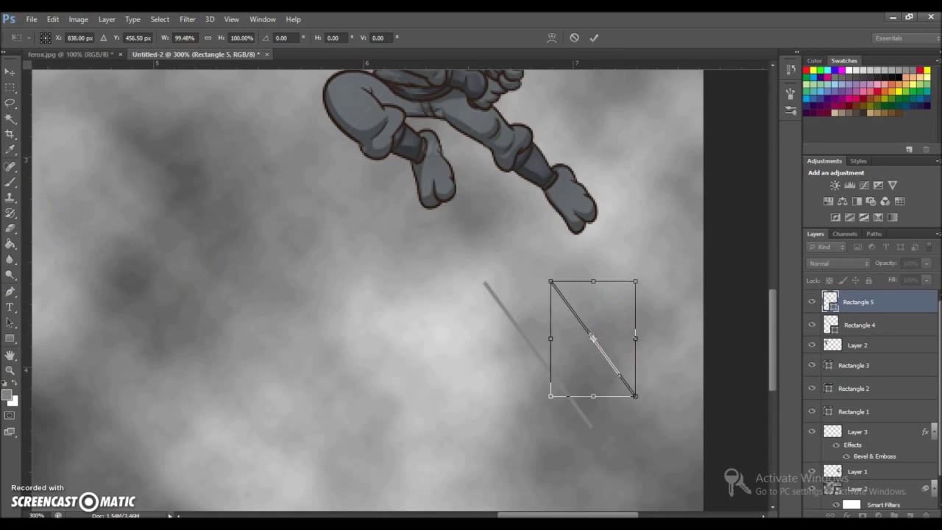
{"action": "key", "text": "Return"}
Step: Draw a third thin line and rotate it into a diagonal between the other two beneath the right ninja's foot
{"action": "left_click", "coordinate": [11, 339]}
{"action": "mouse_move", "coordinate": [571, 247]}
{"action": "left_mouse_down"}
{"action": "mouse_move", "coordinate": [668, 348]}
{"action": "mouse_move", "coordinate": [573, 390]}
{"action": "left_mouse_up"}
{"action": "key", "text": "ctrl+t"}
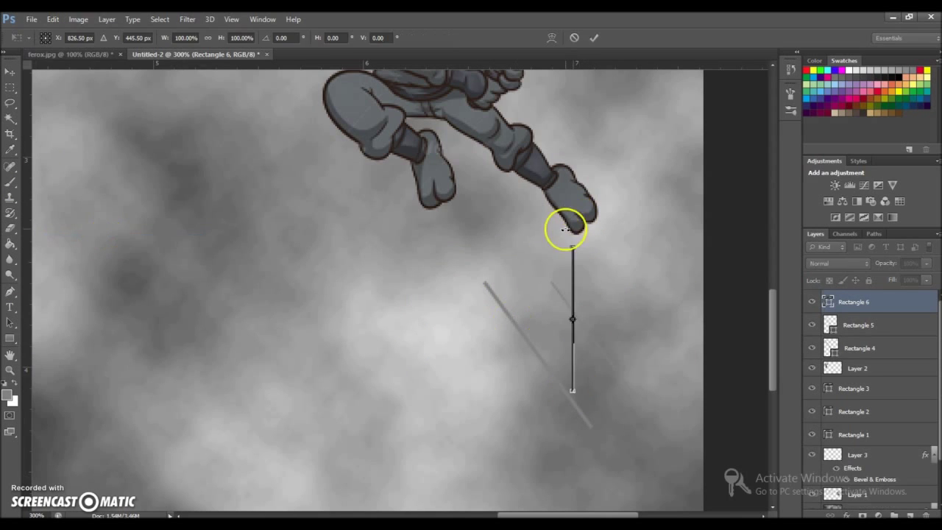
{"action": "left_click_drag", "start_coordinate": [565, 230], "coordinate": [626, 331]}
{"action": "key", "text": "z"}
{"action": "key", "text": "Return"}
{"action": "left_click", "coordinate": [98, 361], "text": "alt"}
{"action": "left_click", "coordinate": [95, 452], "text": "alt"}
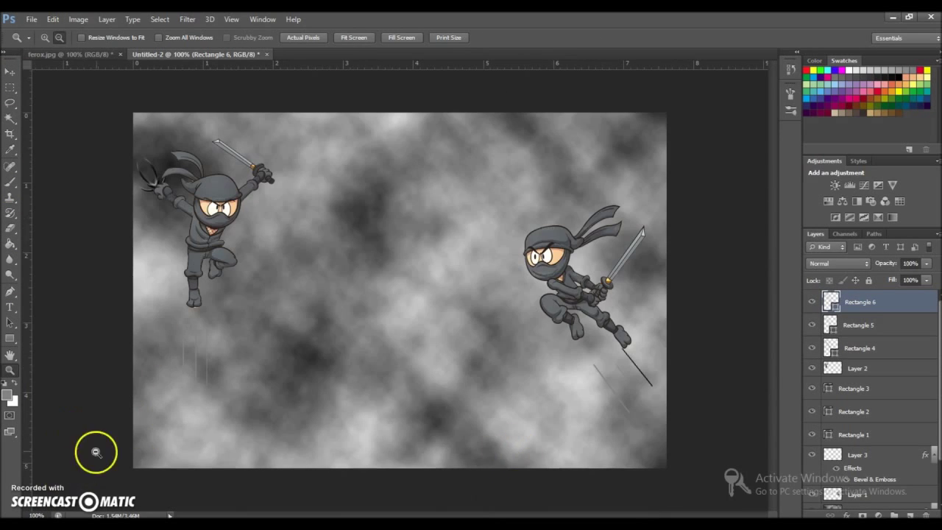
Step: Try to collect the speed line layers in a group named Lines jump
{"action": "key", "text": "v"}
{"action": "left_click", "coordinate": [891, 380], "text": "shift"}
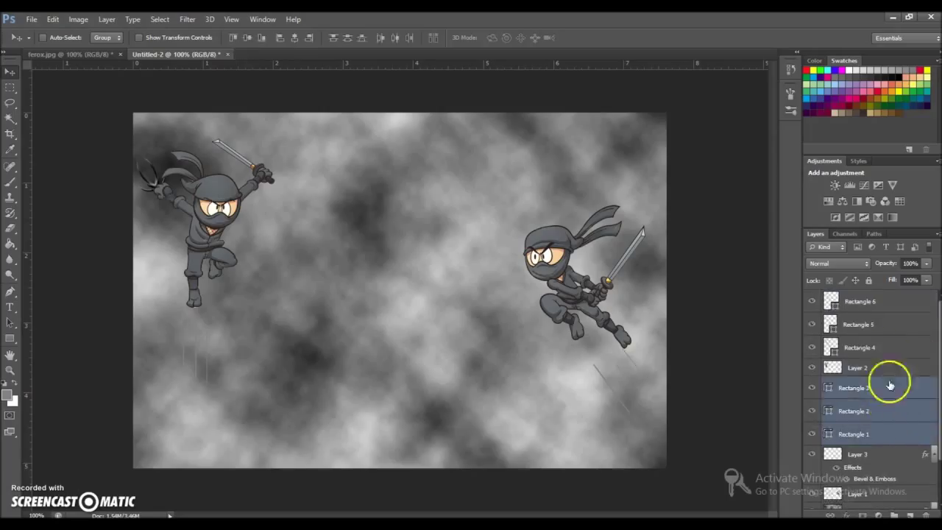
{"action": "left_click", "coordinate": [893, 513]}
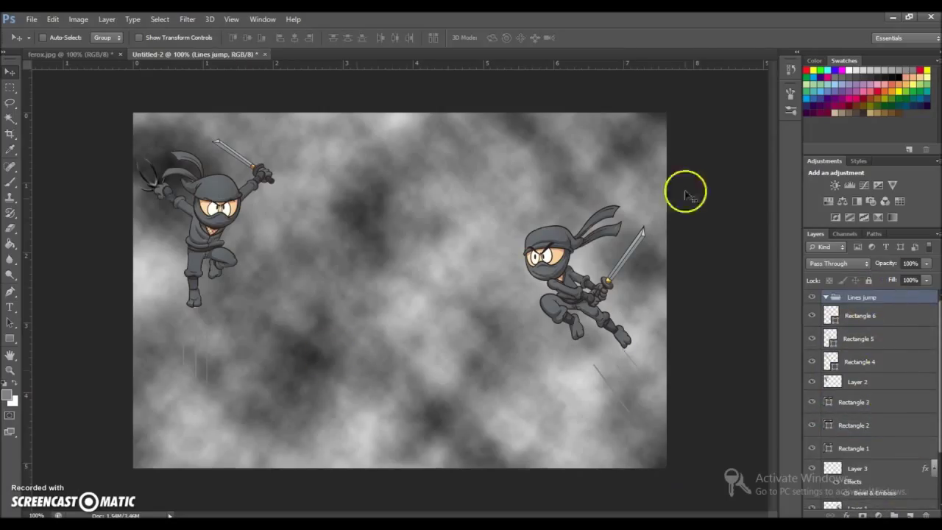
{"action": "left_click", "coordinate": [826, 294]}
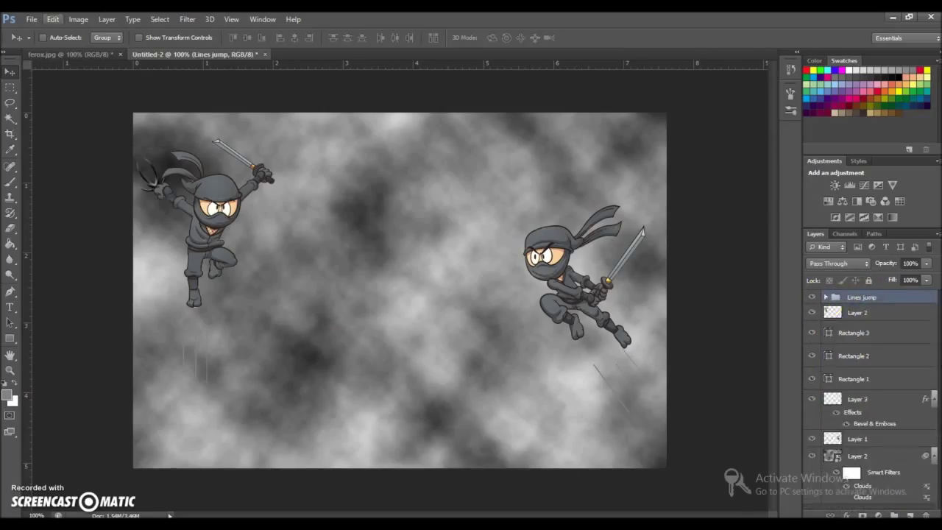
{"action": "left_click", "coordinate": [53, 19]}
{"action": "left_click", "coordinate": [90, 52]}
Step: Try to group all six speed line layers and name the group Line jump 1
{"action": "left_click", "coordinate": [883, 434]}
{"action": "left_click", "coordinate": [883, 388], "text": "shift"}
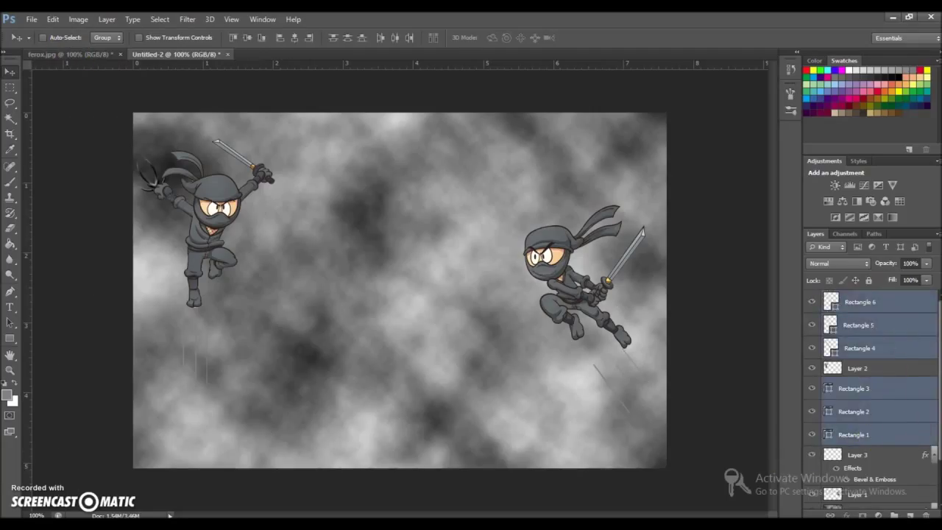
{"action": "key", "text": "ctrl+g"}
{"action": "key", "text": "ctrl+shift+g"}
{"action": "double_click", "coordinate": [868, 448]}
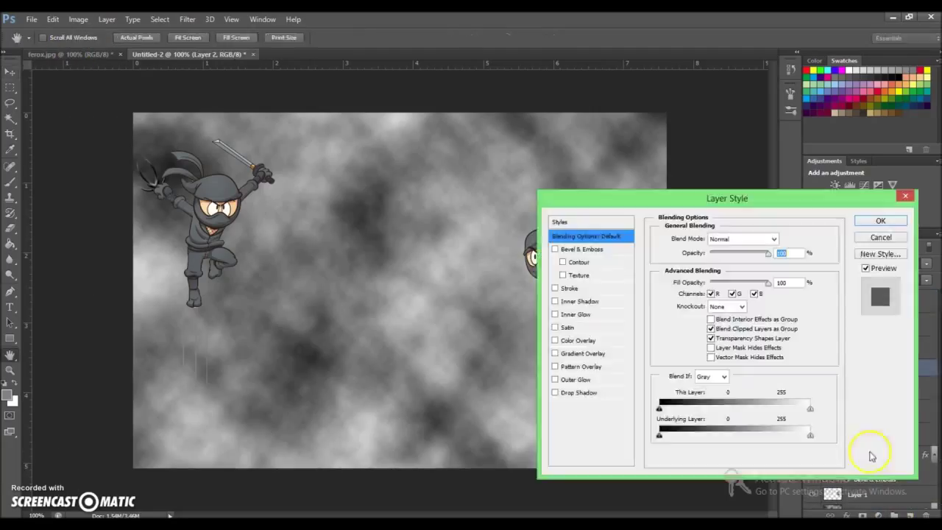
{"action": "key", "text": "Escape"}
{"action": "left_click", "coordinate": [896, 512]}
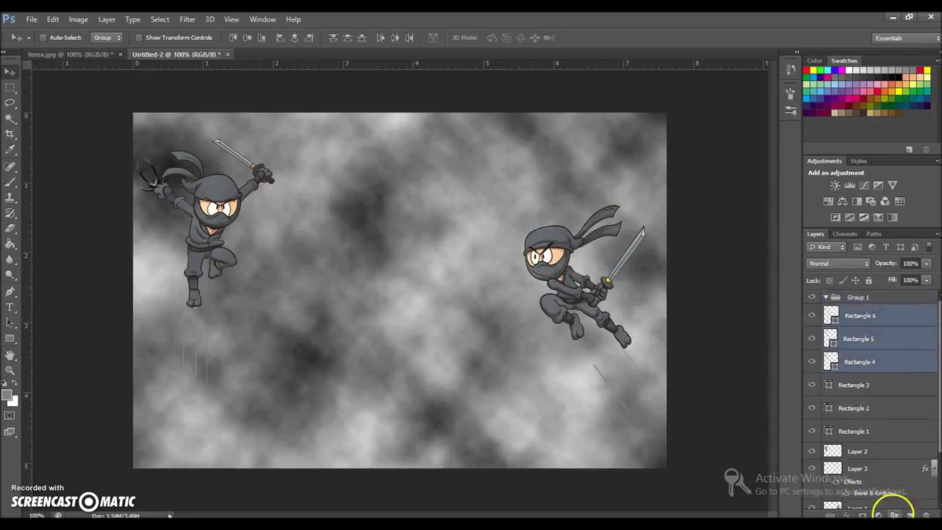
{"action": "double_click", "coordinate": [857, 296]}
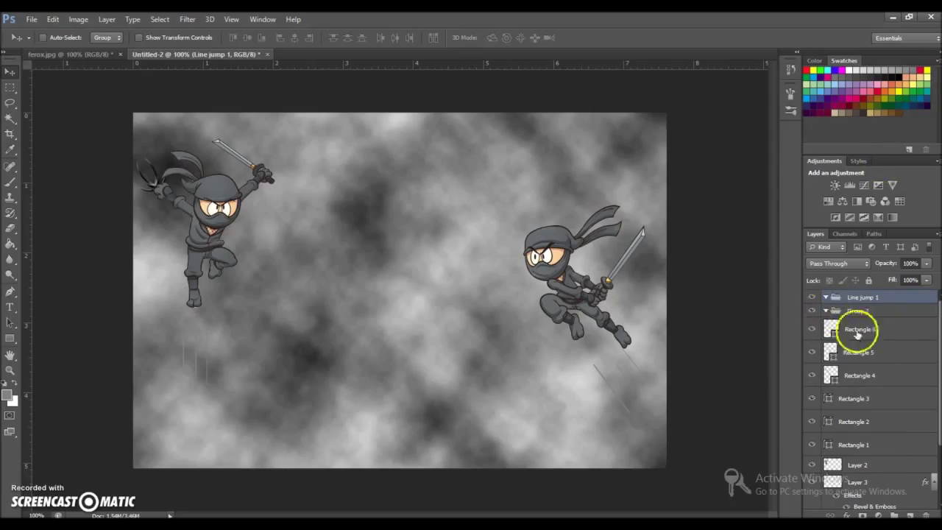
Step: Rotate the claw logo on Layer 3 about 50° and move it away from the left ninja's hand
{"action": "scroll", "coordinate": [891, 298], "scroll_direction": "down", "scroll_amount": 1}
{"action": "left_click", "coordinate": [910, 436]}
{"action": "key", "text": "g"}
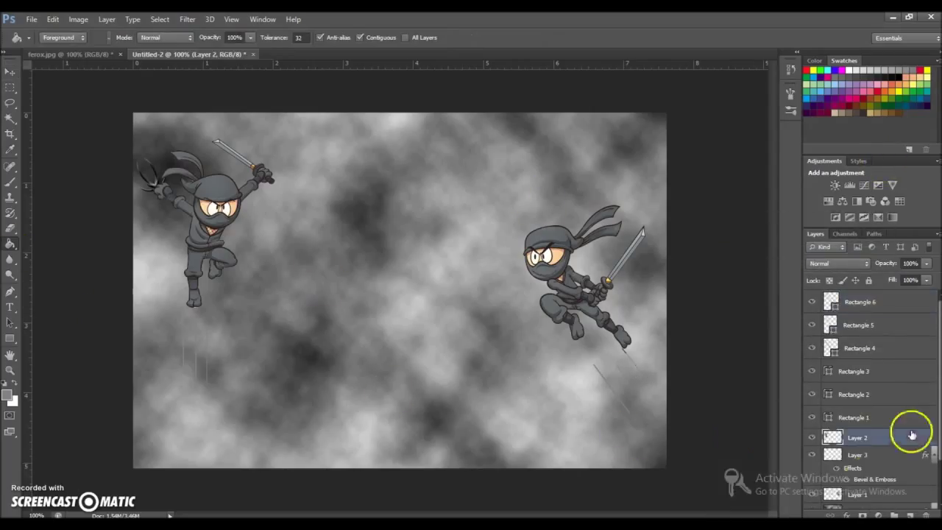
{"action": "key", "text": "ctrl+t"}
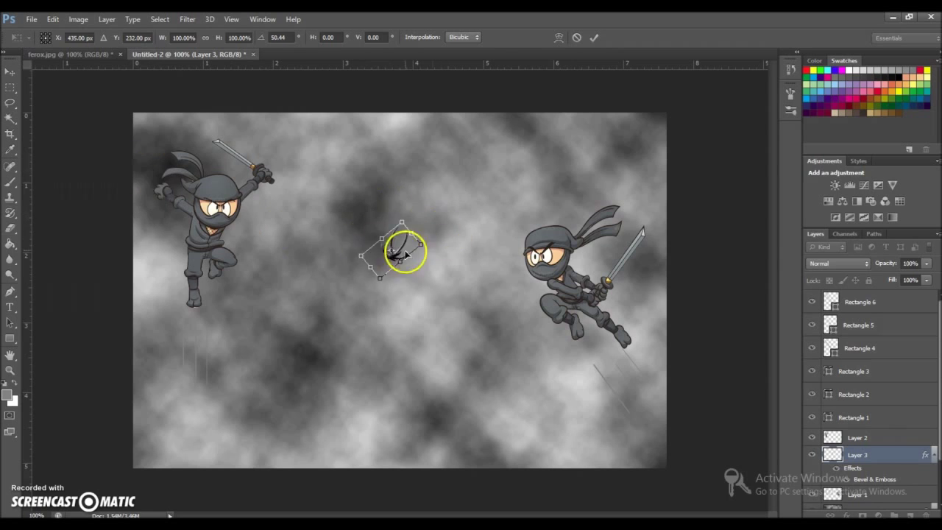
{"action": "key", "text": "Return"}
{"action": "left_click", "coordinate": [186, 19]}
{"action": "left_click", "coordinate": [353, 272]}
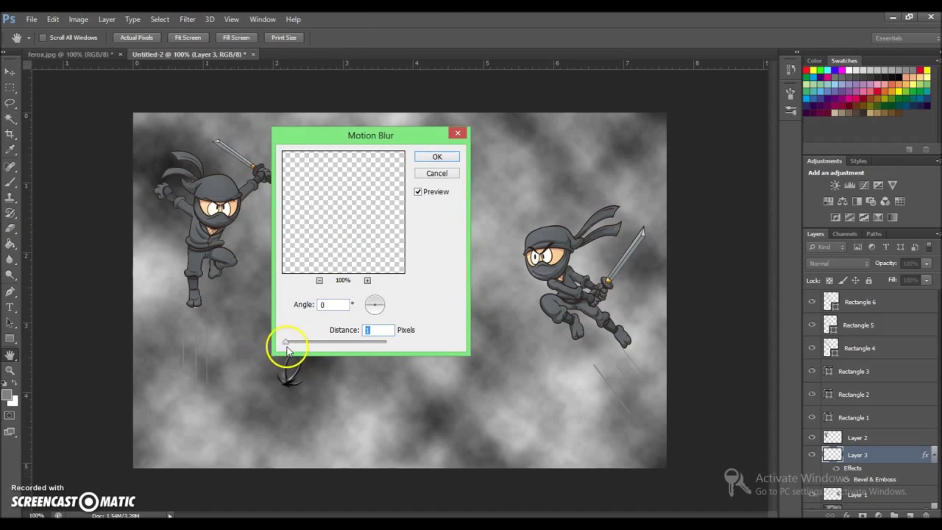
{"action": "left_click", "coordinate": [436, 173]}
{"action": "left_click", "coordinate": [187, 19]}
{"action": "mouse_move", "coordinate": [221, 138]}
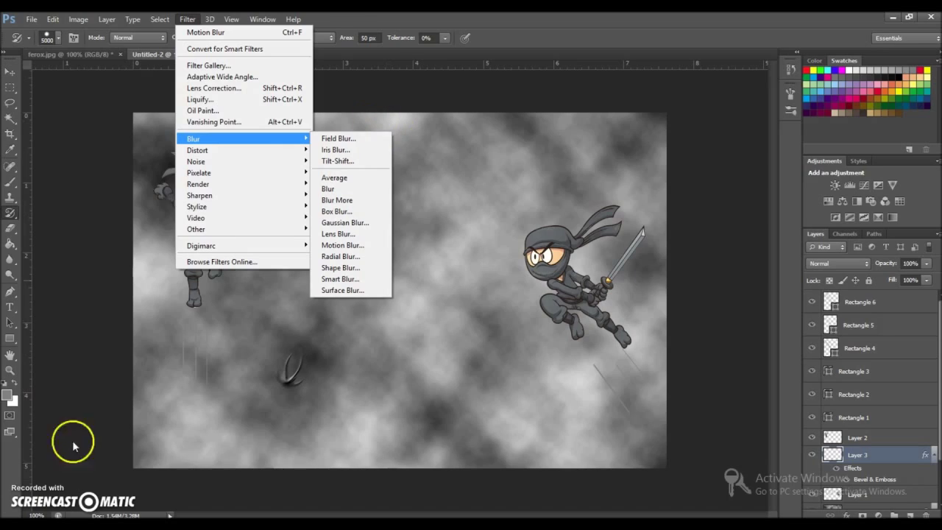
Step: Switch to the browser, search Bing Images for dojo, and try out dojo interior pictures as the background
{"action": "left_click", "coordinate": [176, 454]}
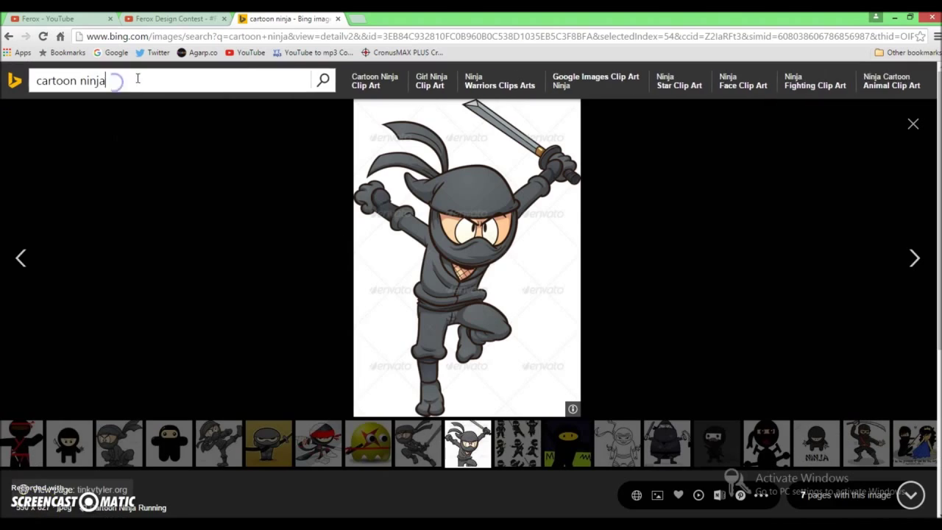
{"action": "type", "text": "dojo"}
{"action": "key", "text": "Return"}
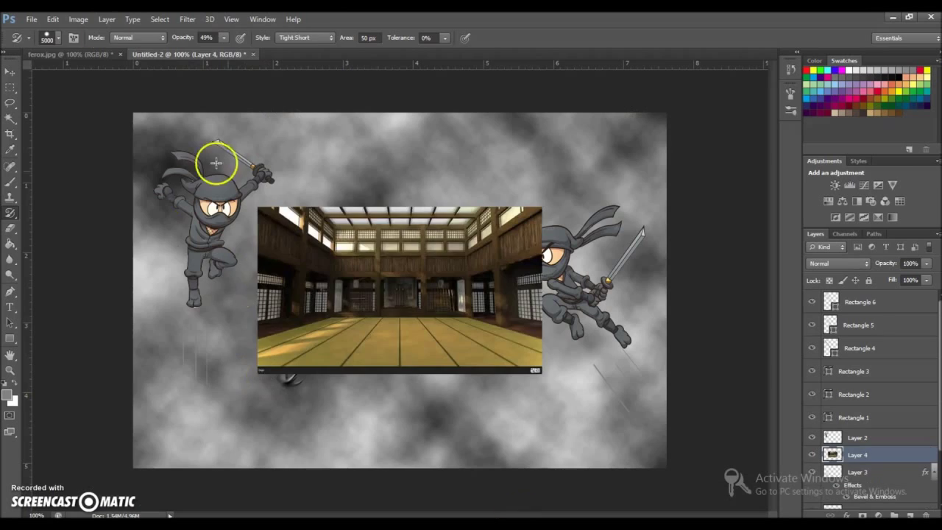
{"action": "left_click_drag", "start_coordinate": [257, 204], "coordinate": [133, 112]}
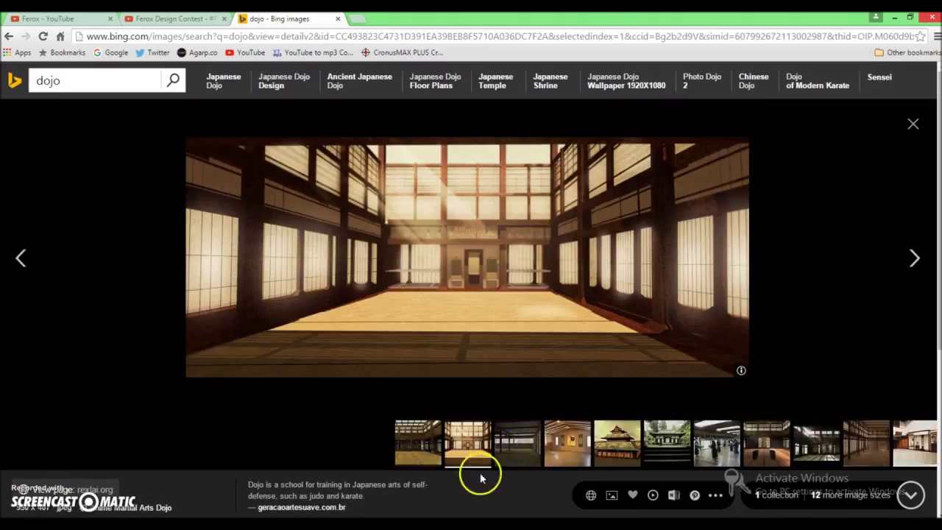
{"action": "left_click", "coordinate": [515, 439]}
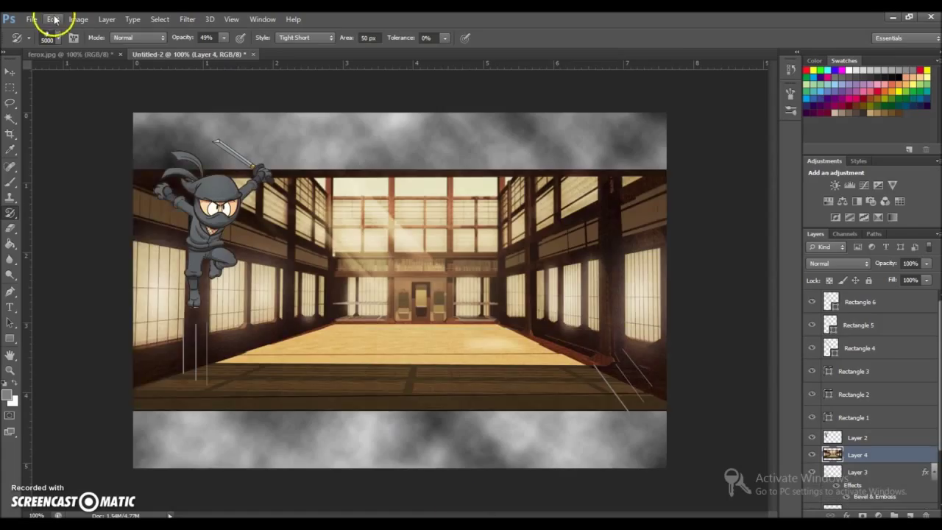
Step: Stretch the dojo image over the whole canvas as the bottom layer and delete the clouds layer
{"action": "left_click_drag", "start_coordinate": [415, 111], "coordinate": [415, 123]}
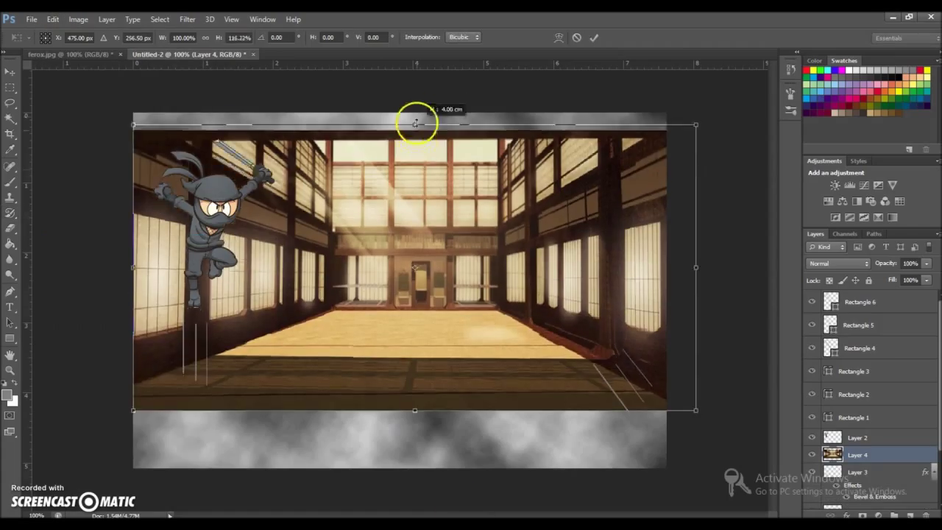
{"action": "scroll", "coordinate": [925, 441], "scroll_direction": "down", "scroll_amount": 1}
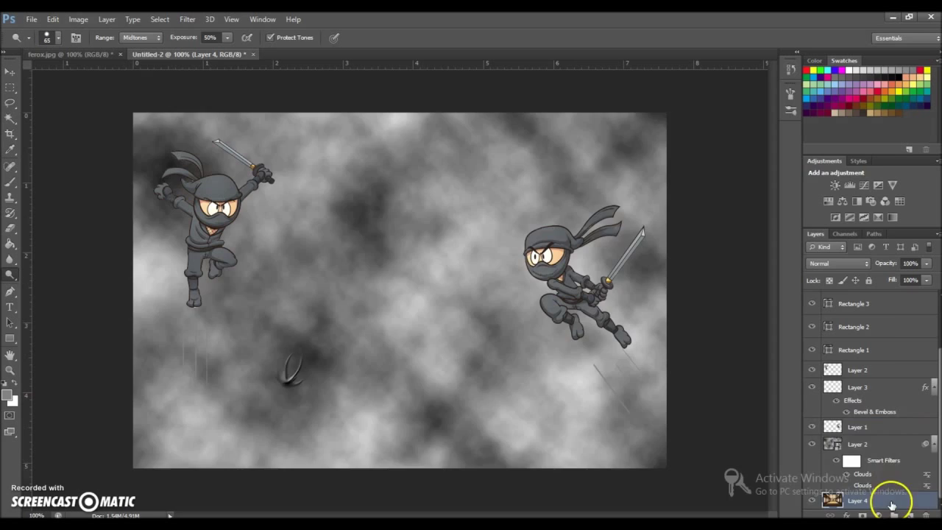
{"action": "right_click", "coordinate": [890, 465]}
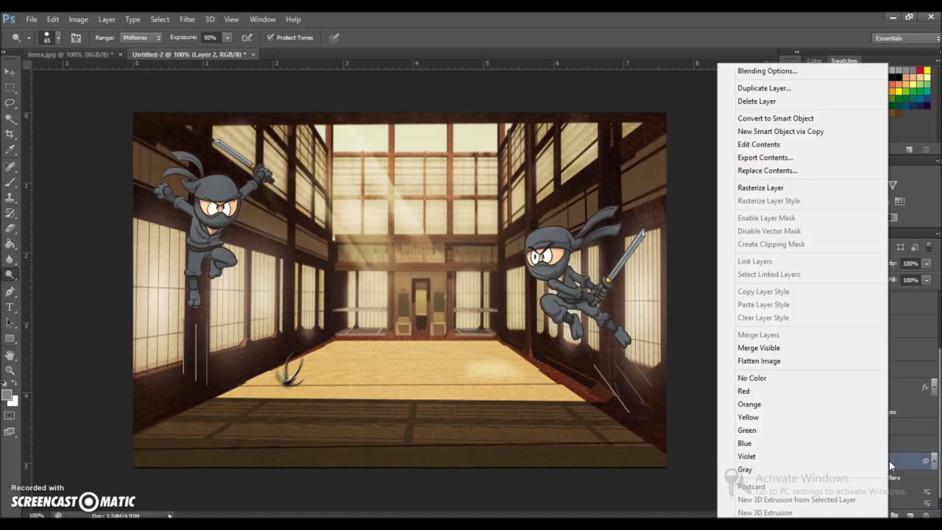
{"action": "left_click", "coordinate": [473, 298]}
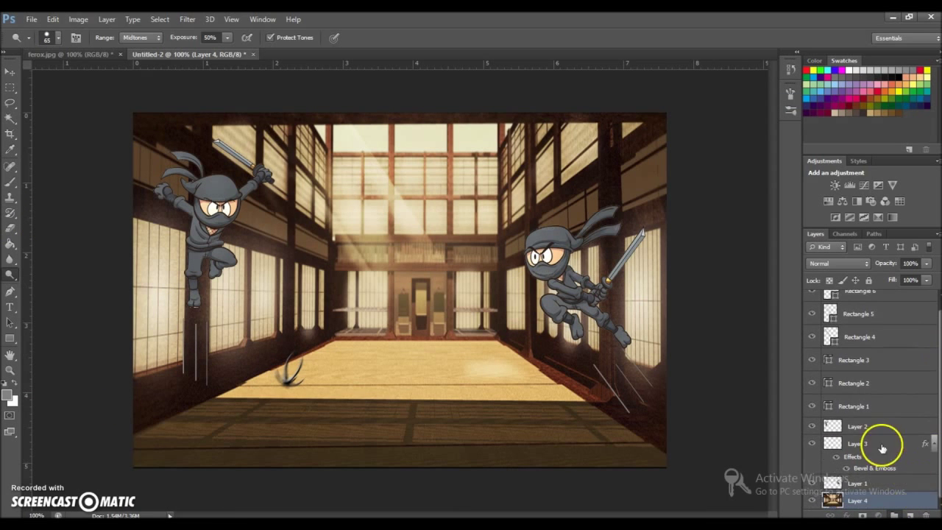
Step: Delete the small logo on Layer 3 and paste the large black claw logo as a new layer
{"action": "key", "text": "Delete"}
{"action": "key", "text": "Return"}
{"action": "left_click", "coordinate": [53, 19]}
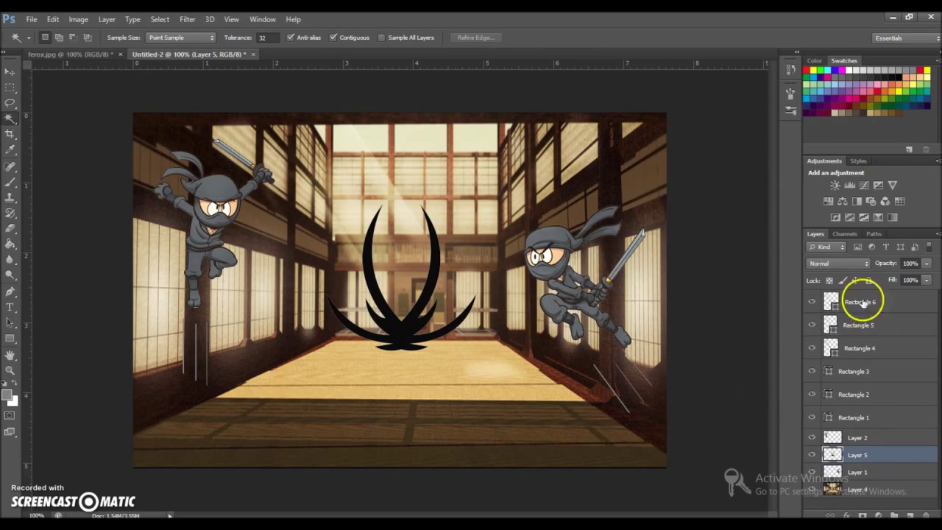
Step: Apply Bevel & Emboss to the pasted logo and rename its layer as Logo
{"action": "double_click", "coordinate": [815, 295]}
{"action": "left_click", "coordinate": [555, 249]}
{"action": "key", "text": "Return"}
{"action": "type", "text": "ogo"}
{"action": "key", "text": "Return"}
Step: Scale the logo to about 23% by 22%, rotate it about -22° and place it in the left ninja's raised hand
{"action": "left_click", "coordinate": [52, 19]}
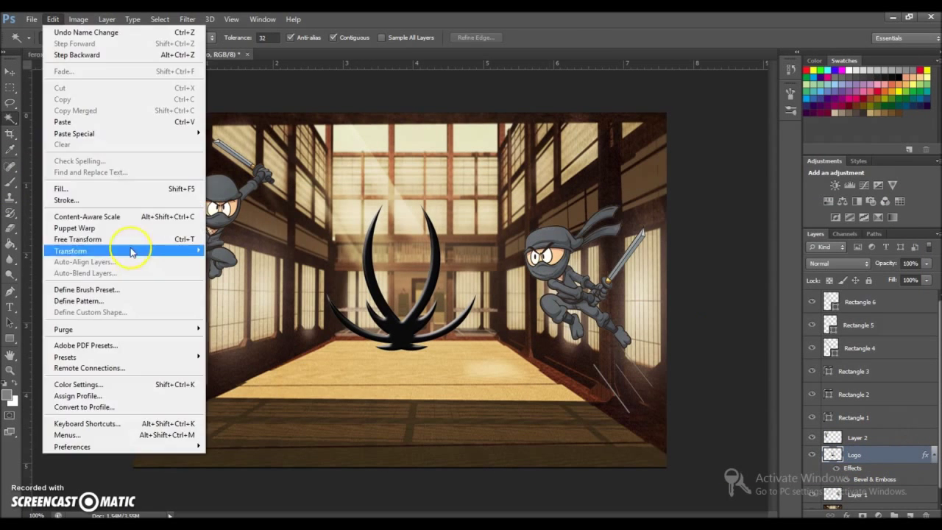
{"action": "left_click", "coordinate": [130, 248]}
{"action": "left_click_drag", "start_coordinate": [327, 206], "coordinate": [214, 180]}
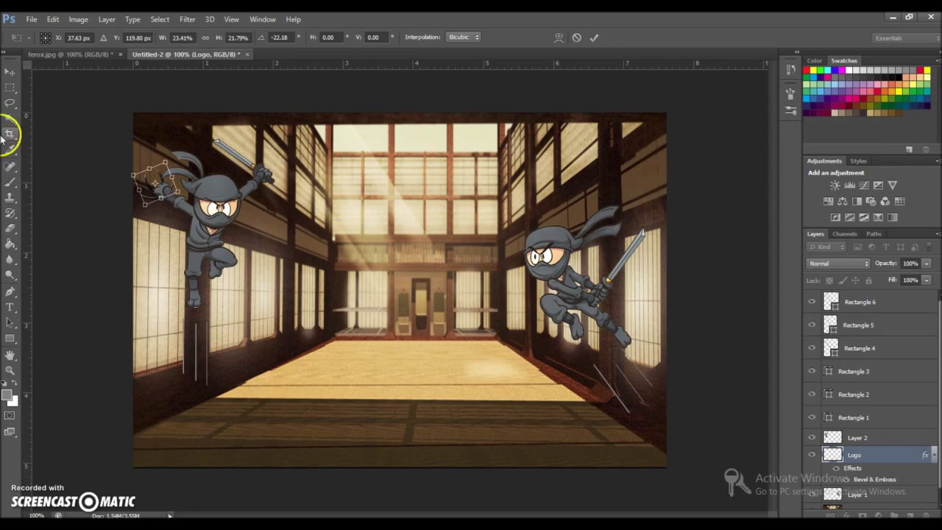
{"action": "key", "text": "Return"}
Step: Duplicate the Logo layer as Logo copy and Logo copy 2, and move Logo copy 2 toward the dojo's back wall
{"action": "right_click", "coordinate": [890, 456]}
{"action": "left_click", "coordinate": [806, 108]}
{"action": "key", "text": "Return"}
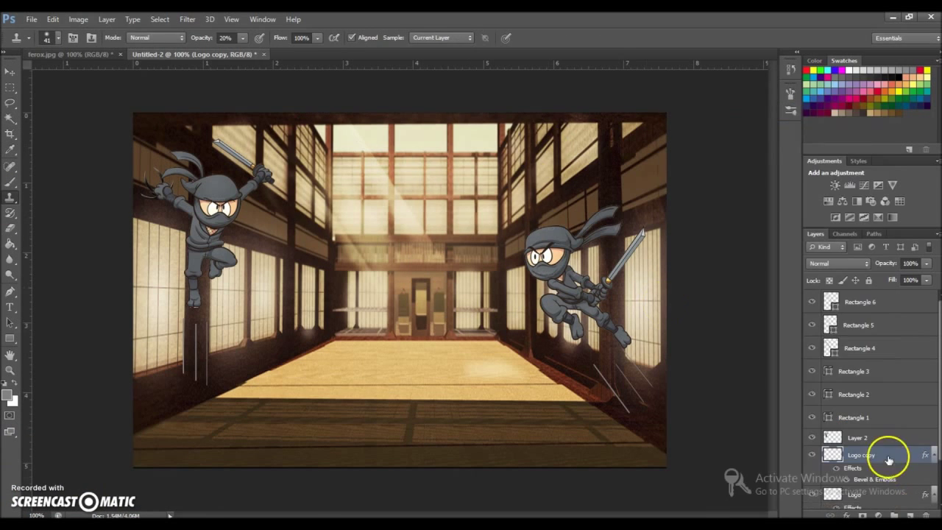
{"action": "key", "text": "ctrl+j"}
{"action": "key", "text": "ctrl+t"}
{"action": "left_click_drag", "start_coordinate": [161, 191], "coordinate": [321, 309]}
{"action": "key", "text": "Return"}
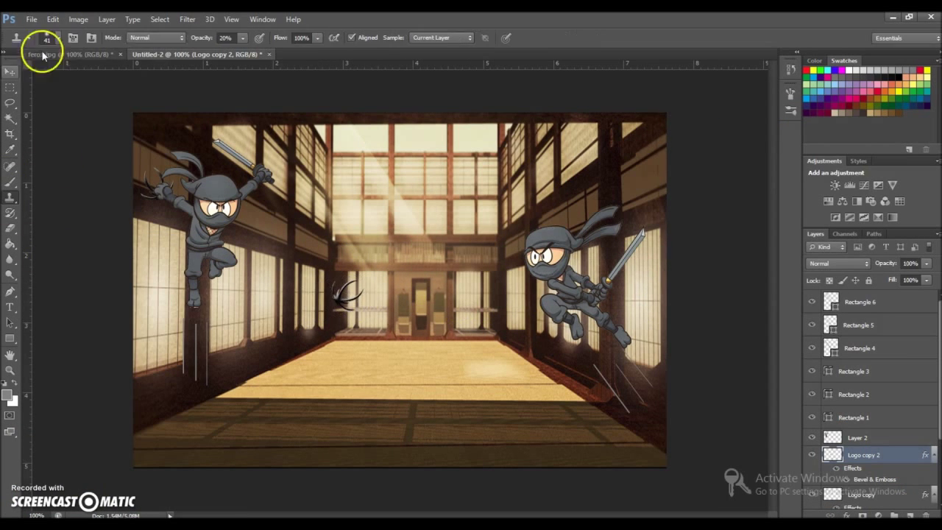
Step: Move Logo copy from the ninja's hand to overlap Logo copy 2 near the back wall
{"action": "scroll", "coordinate": [914, 471], "scroll_direction": "down", "scroll_amount": 3}
{"action": "left_click", "coordinate": [893, 406]}
{"action": "key", "text": "ctrl+t"}
{"action": "left_click_drag", "start_coordinate": [162, 192], "coordinate": [337, 298]}
{"action": "key", "text": "Return"}
{"action": "key", "text": "j"}
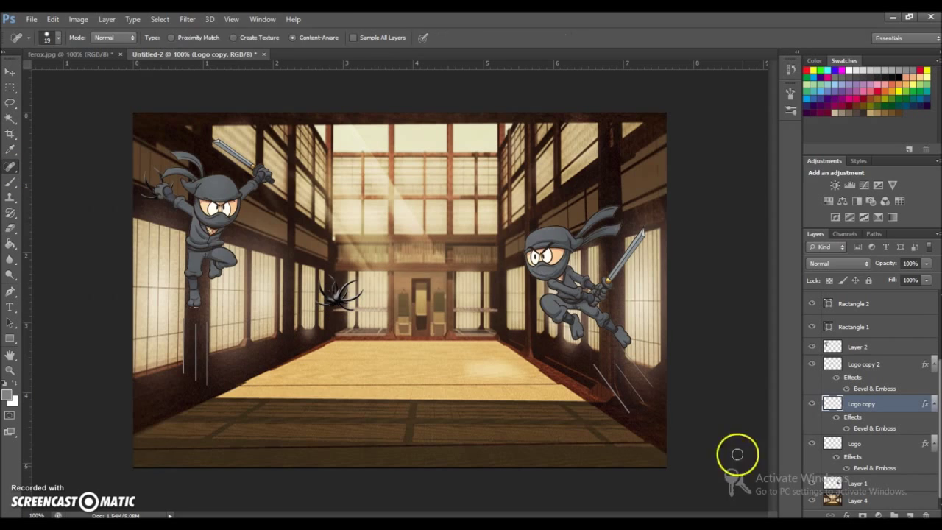
{"action": "left_click", "coordinate": [187, 19]}
{"action": "mouse_move", "coordinate": [220, 139]}
{"action": "left_click", "coordinate": [336, 242]}
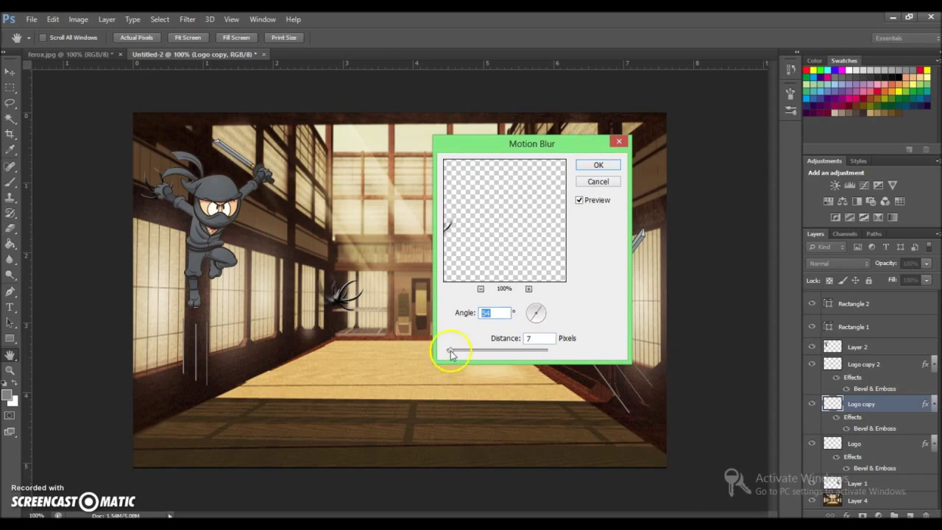
{"action": "key", "text": "Escape"}
Step: Move Logo copy 2 onto the dark floor area below the right ninja
{"action": "left_click", "coordinate": [876, 364]}
{"action": "left_click", "coordinate": [187, 19]}
{"action": "key", "text": "Escape"}
{"action": "key", "text": "ctrl+t"}
{"action": "left_click_drag", "start_coordinate": [355, 309], "coordinate": [542, 419]}
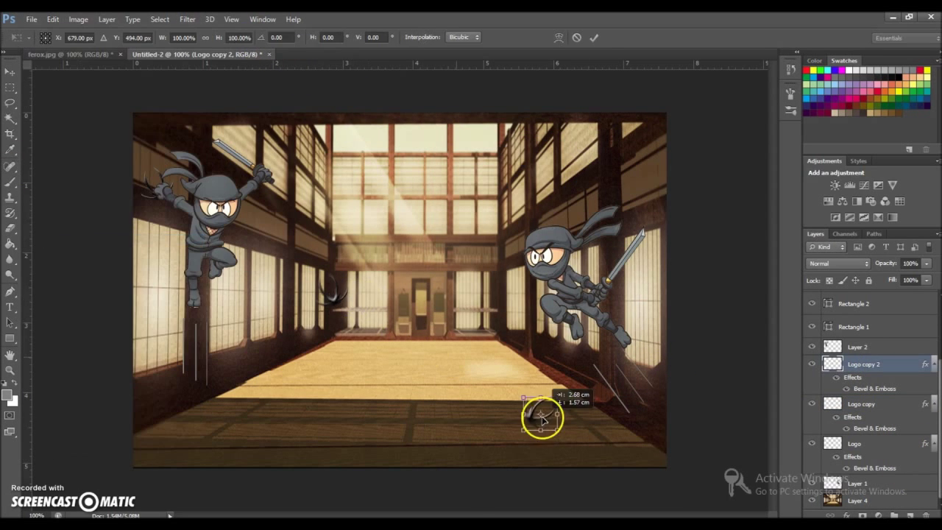
{"action": "key", "text": "Return"}
Step: Delete the Logo copy 2 and Logo copy layers
{"action": "key", "text": "Delete"}
{"action": "key", "text": "Return"}
{"action": "key", "text": "Delete"}
{"action": "key", "text": "Return"}
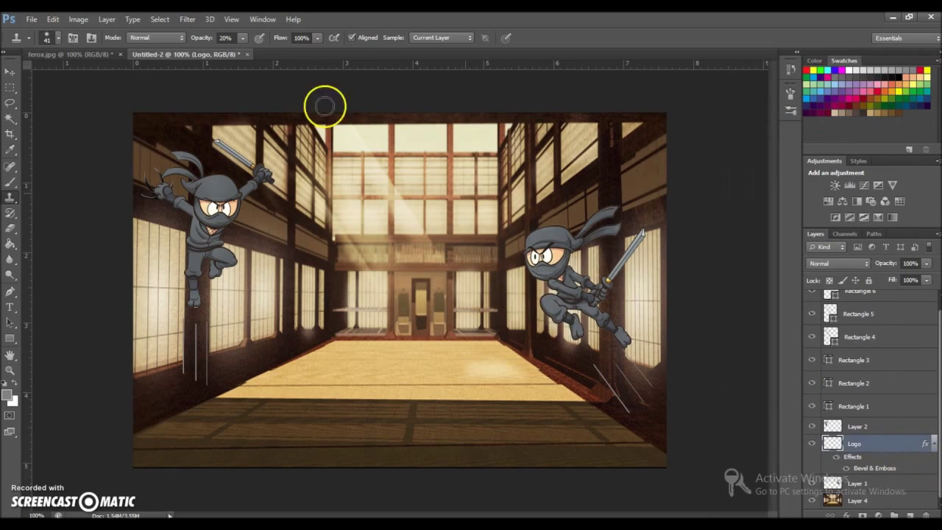
Step: Duplicate the Logo layer and rotate the copy so it stands upright on the dark floor below the right ninja
{"action": "right_click", "coordinate": [868, 443]}
{"action": "left_click", "coordinate": [794, 110]}
{"action": "key", "text": "Return"}
{"action": "left_click", "coordinate": [52, 20]}
{"action": "left_click", "coordinate": [110, 237]}
{"action": "left_click_drag", "start_coordinate": [471, 372], "coordinate": [425, 394]}
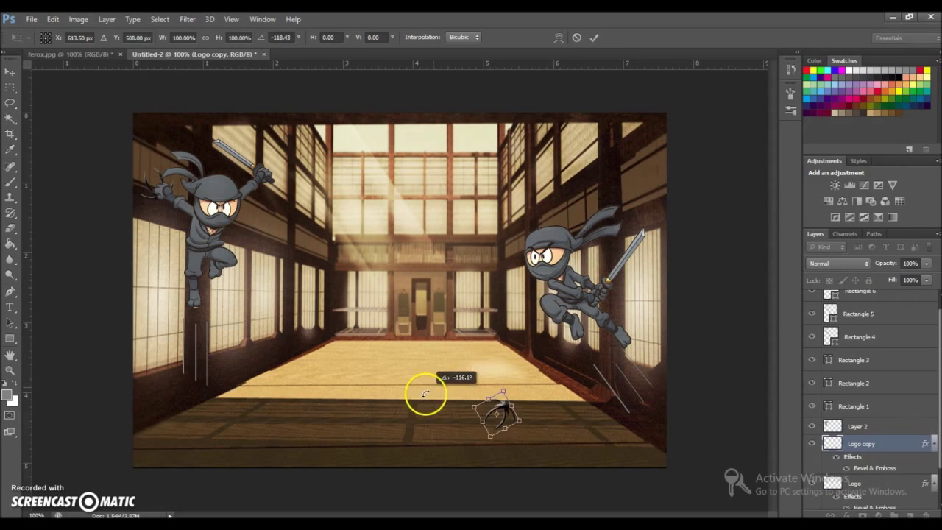
{"action": "left_click", "coordinate": [12, 242]}
{"action": "left_click", "coordinate": [58, 40]}
{"action": "left_click", "coordinate": [10, 370]}
{"action": "left_click", "coordinate": [487, 448]}
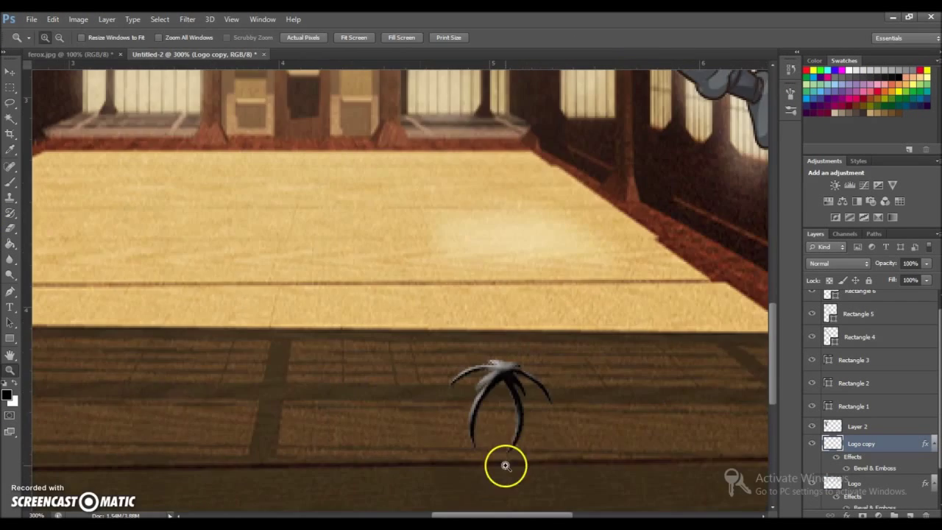
{"action": "key", "text": "z"}
{"action": "left_click", "coordinate": [370, 365], "text": "alt"}
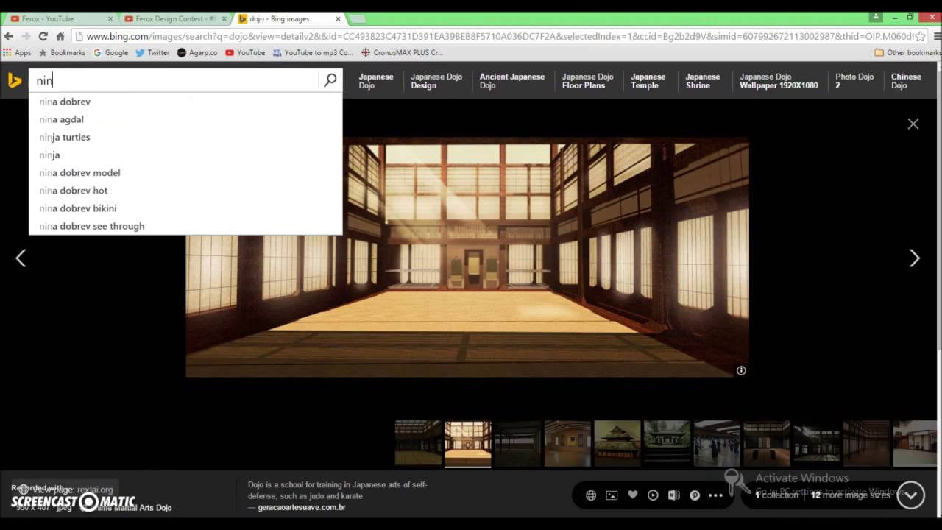
Step: Search Bing Images in the browser for "ninja cartoon" and paste the ninja holding a throwing star into the Photoshop dojo document
{"action": "type", "text": "a cartoon"}
{"action": "key", "text": "Return"}
{"action": "left_click", "coordinate": [527, 308]}
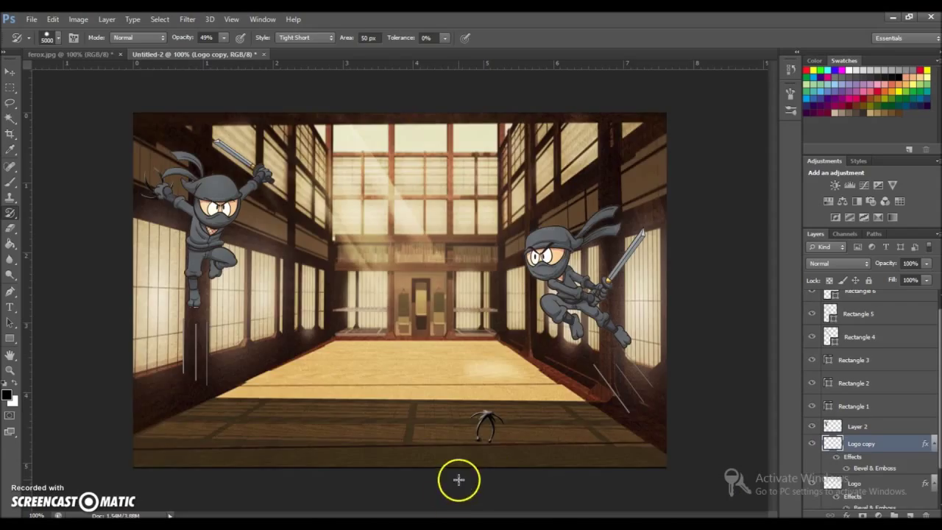
{"action": "key", "text": "ctrl+v"}
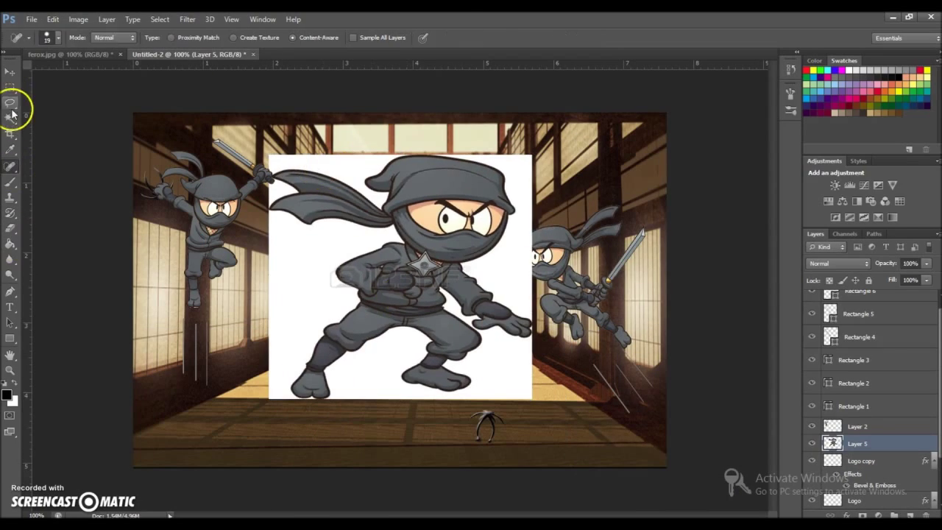
Step: Remove the white background around the pasted ninja using a Magic Wand selection
{"action": "left_click", "coordinate": [12, 112]}
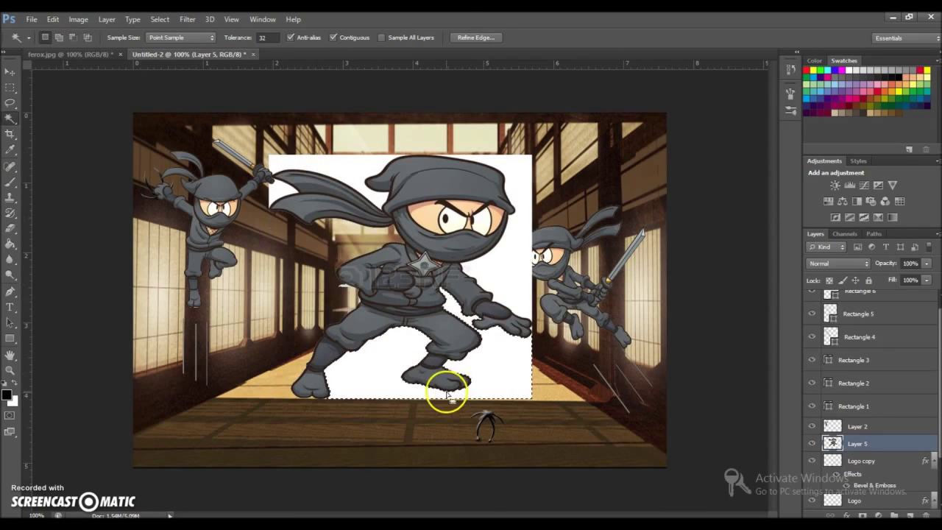
{"action": "left_click", "coordinate": [382, 365]}
{"action": "key", "text": "Delete"}
Step: Scale down the throwing-star ninja and stand it on the floor in the lower-left corner of the scene
{"action": "key", "text": "ctrl+t"}
{"action": "left_click_drag", "start_coordinate": [294, 400], "coordinate": [179, 357]}
{"action": "key", "text": "Return"}
{"action": "key", "text": "p"}
{"action": "key", "text": "ctrl+t"}
{"action": "left_click_drag", "start_coordinate": [249, 363], "coordinate": [249, 346]}
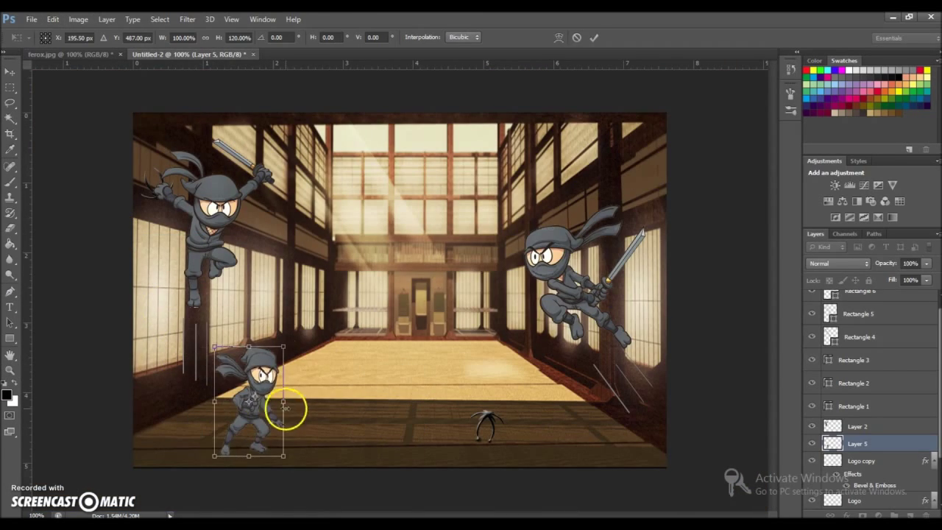
{"action": "key", "text": "z"}
{"action": "key", "text": "Return"}
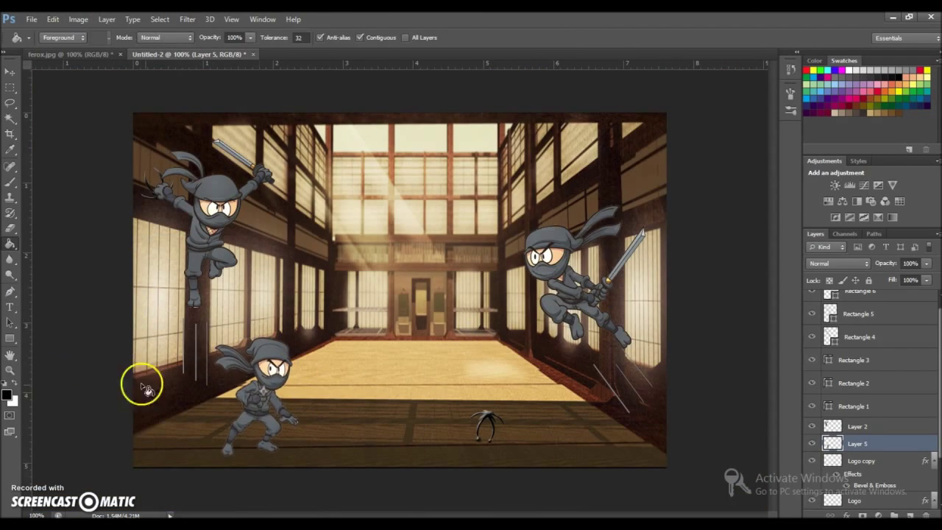
{"action": "left_click", "coordinate": [140, 385]}
{"action": "left_click", "coordinate": [231, 405]}
{"action": "key", "text": "ctrl+1"}
Step: Duplicate the Logo copy layer and move the duplicate from the floor onto the lower-left ninja's chest
{"action": "right_click", "coordinate": [860, 460]}
{"action": "key", "text": "Escape"}
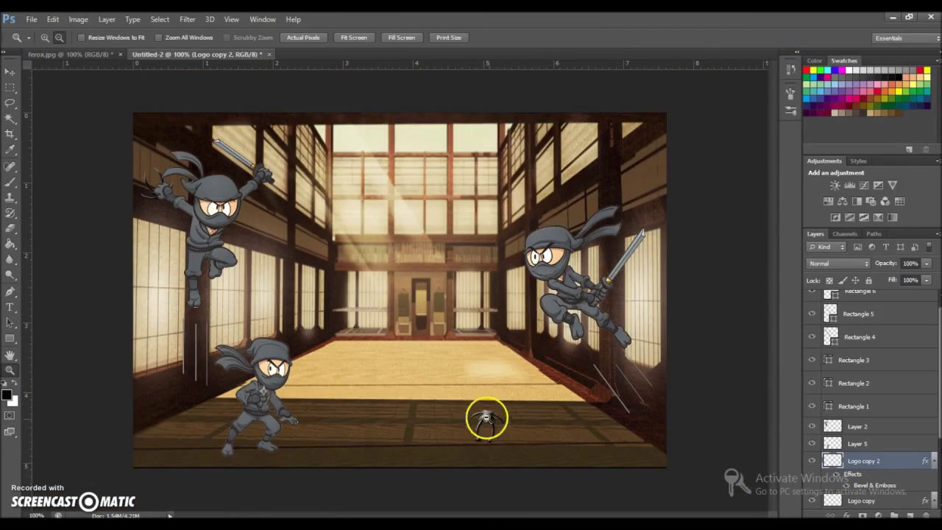
{"action": "key", "text": "ctrl+alt+t"}
{"action": "left_click_drag", "start_coordinate": [488, 416], "coordinate": [269, 393]}
{"action": "left_click", "coordinate": [52, 20]}
{"action": "key", "text": "Escape"}
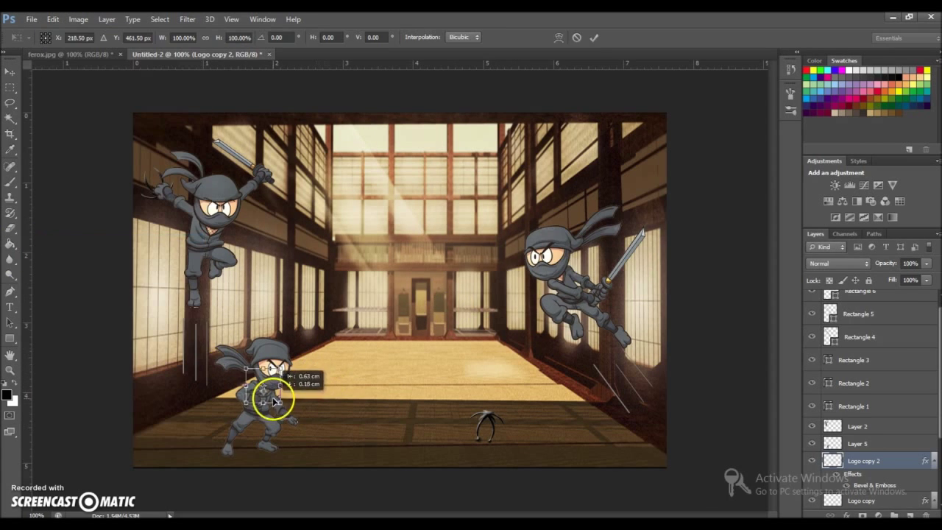
{"action": "key", "text": "Return"}
Step: Bring Logo copy 2 above Layer 2 in the stack and shrink it slightly over the lower-left ninja's chest
{"action": "left_click_drag", "start_coordinate": [860, 461], "coordinate": [861, 426]}
{"action": "key", "text": "z"}
{"action": "left_click", "coordinate": [270, 416]}
{"action": "key", "text": "ctrl+t"}
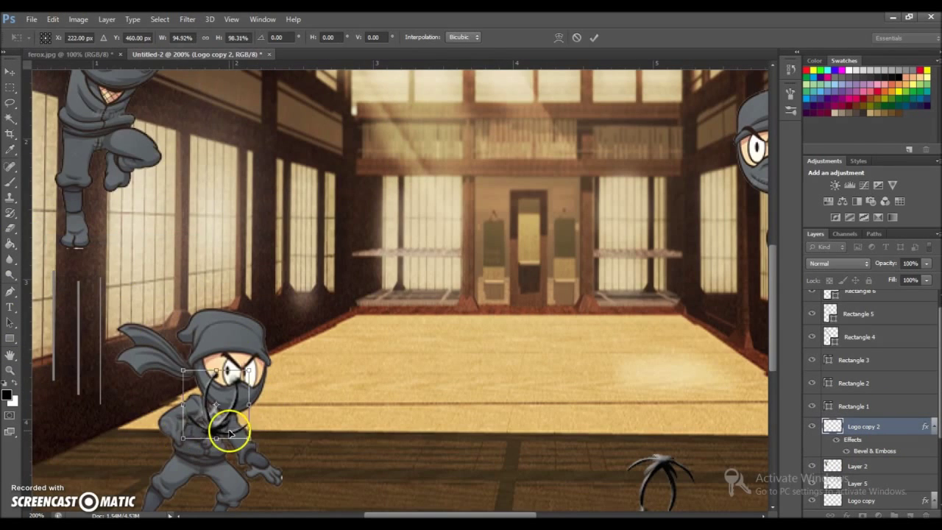
{"action": "key", "text": "Return"}
{"action": "key", "text": "ctrl+1"}
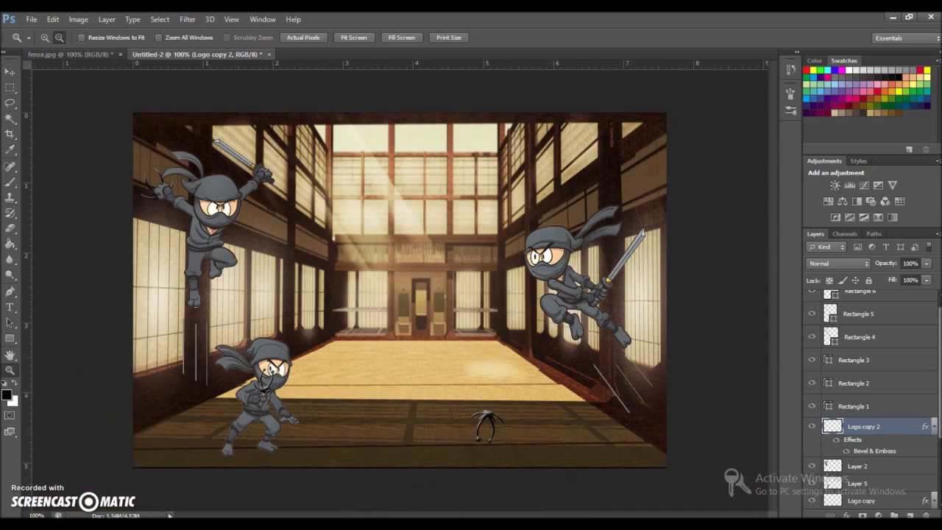
Step: Collapse the logo layers' effects, duplicate the Logo layer under the name n, and make two more duplicates of n
{"action": "left_click", "coordinate": [932, 427]}
{"action": "scroll", "coordinate": [920, 434], "scroll_direction": "down", "scroll_amount": 1}
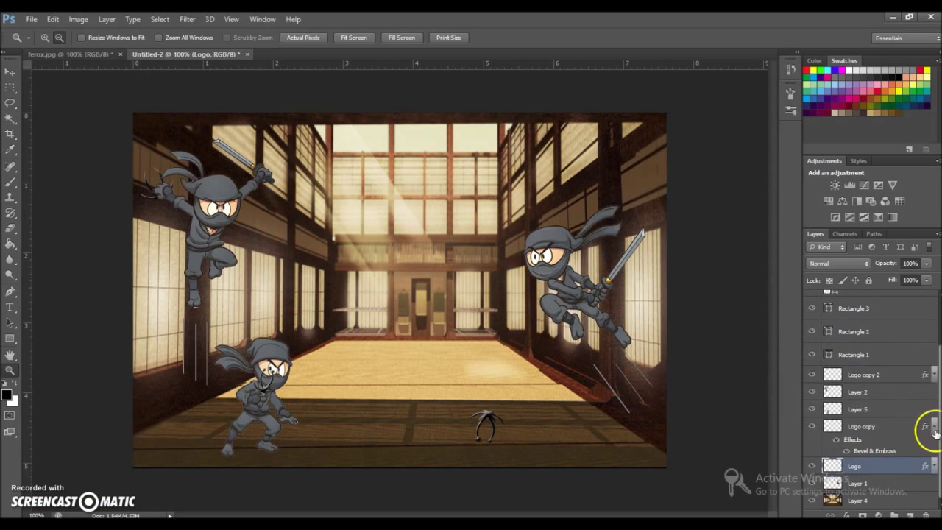
{"action": "right_click", "coordinate": [925, 466]}
{"action": "left_click", "coordinate": [817, 68]}
{"action": "left_click", "coordinate": [548, 146]}
{"action": "right_click", "coordinate": [878, 461]}
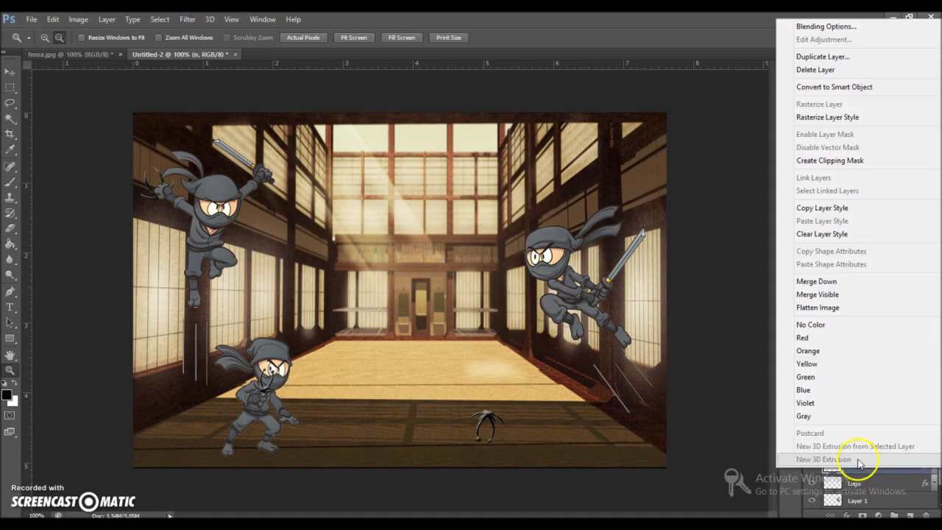
{"action": "left_click", "coordinate": [589, 302]}
{"action": "key", "text": "alt+bracketleft"}
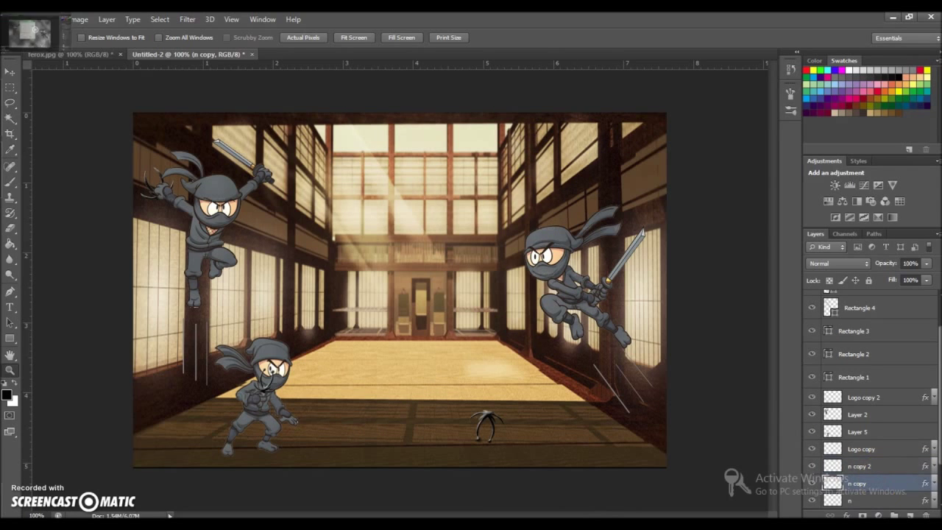
Step: Move the n copy logo out of the upper-left ninja's hand into the air in front of the ninja
{"action": "key", "text": "ctrl+t"}
{"action": "left_click_drag", "start_coordinate": [154, 143], "coordinate": [224, 231]}
{"action": "key", "text": "Return"}
{"action": "key", "text": "i"}
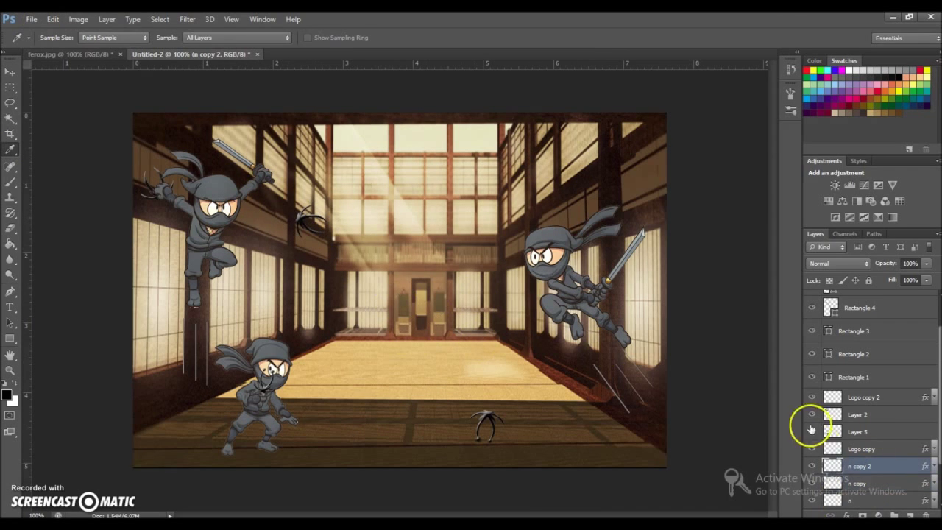
Step: Rotate the n copy 2 logo and place it just below the first airborne logo
{"action": "left_click", "coordinate": [52, 19]}
{"action": "left_click", "coordinate": [166, 180]}
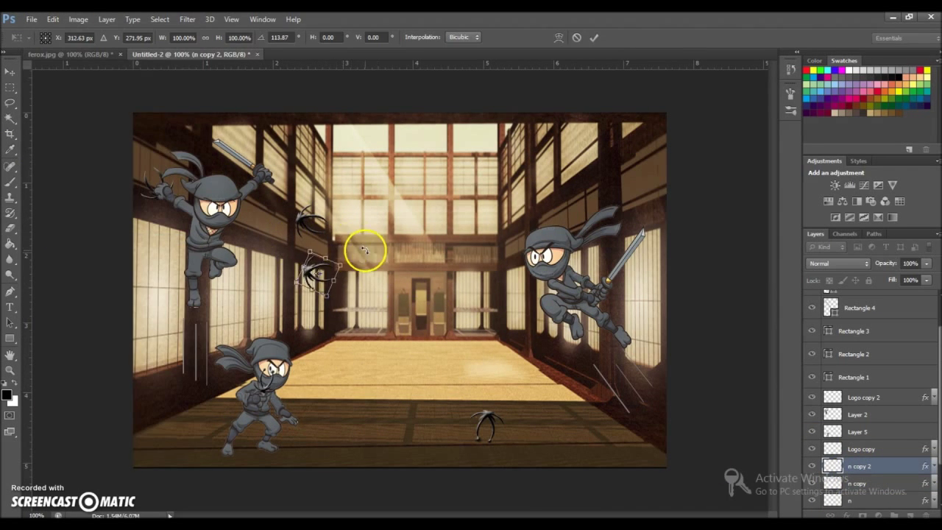
{"action": "key", "text": "j"}
{"action": "key", "text": "Return"}
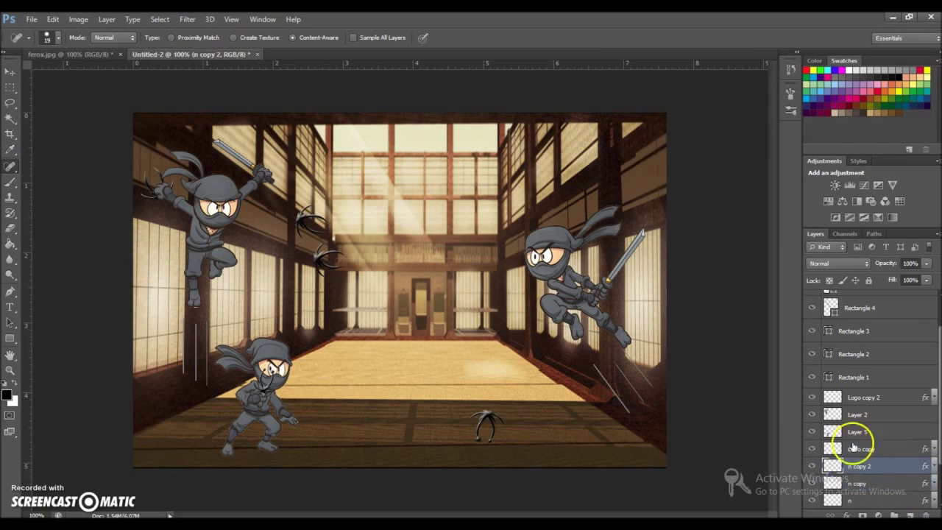
Step: Duplicate the n copy 2 layer and place the new logo in the air to the lower left of the other two
{"action": "right_click", "coordinate": [852, 447]}
{"action": "left_click", "coordinate": [546, 147]}
{"action": "key", "text": "ctrl+t"}
{"action": "left_click_drag", "start_coordinate": [336, 269], "coordinate": [273, 273]}
{"action": "key", "text": "j"}
{"action": "left_click", "coordinate": [470, 296]}
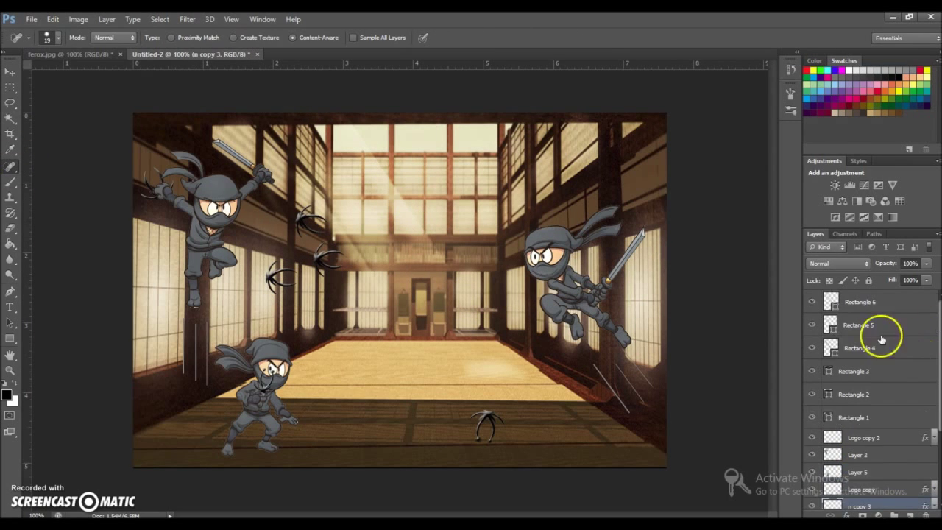
Step: Duplicate the Rectangle 4 speed line and angle the copy between the upper-left ninja and the lowest airborne logo
{"action": "right_click", "coordinate": [881, 340]}
{"action": "left_click", "coordinate": [773, 109]}
{"action": "key", "text": "Return"}
{"action": "left_click_drag", "start_coordinate": [248, 229], "coordinate": [259, 220]}
{"action": "key", "text": "ctrl+t"}
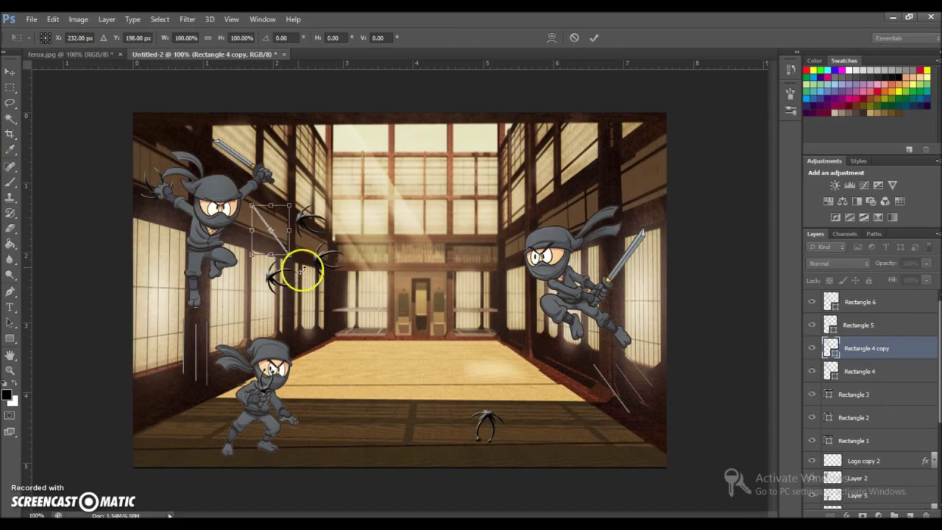
{"action": "key", "text": "Return"}
Step: Duplicate the Rectangle 4 copy speed line and place the duplicate behind the uppermost airborne logo
{"action": "right_click", "coordinate": [893, 353]}
{"action": "left_click", "coordinate": [774, 109]}
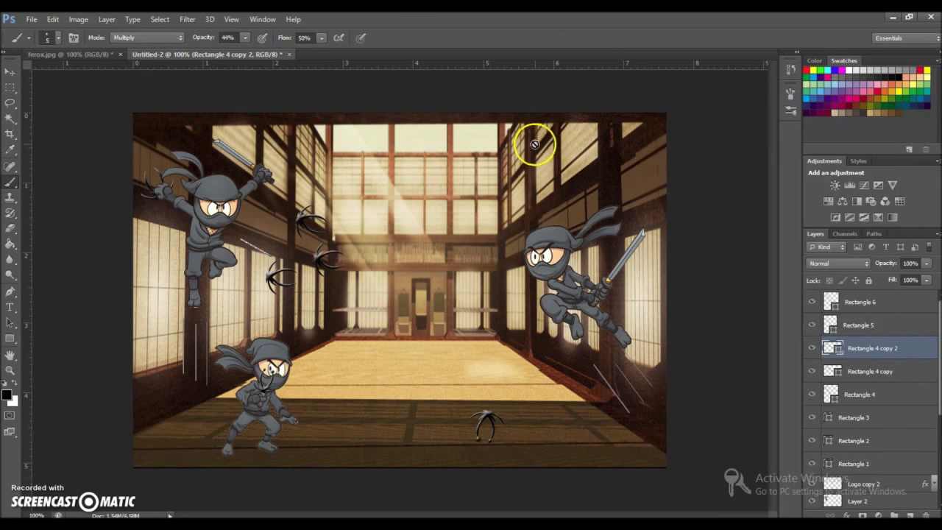
{"action": "key", "text": "Return"}
{"action": "key", "text": "ctrl+t"}
{"action": "key", "text": "Return"}
Step: Duplicate the Rectangle 4 copy 2 speed line and position this third line among the airborne logos
{"action": "right_click", "coordinate": [883, 348]}
{"action": "left_click", "coordinate": [773, 110]}
{"action": "key", "text": "Return"}
{"action": "left_click", "coordinate": [52, 19]}
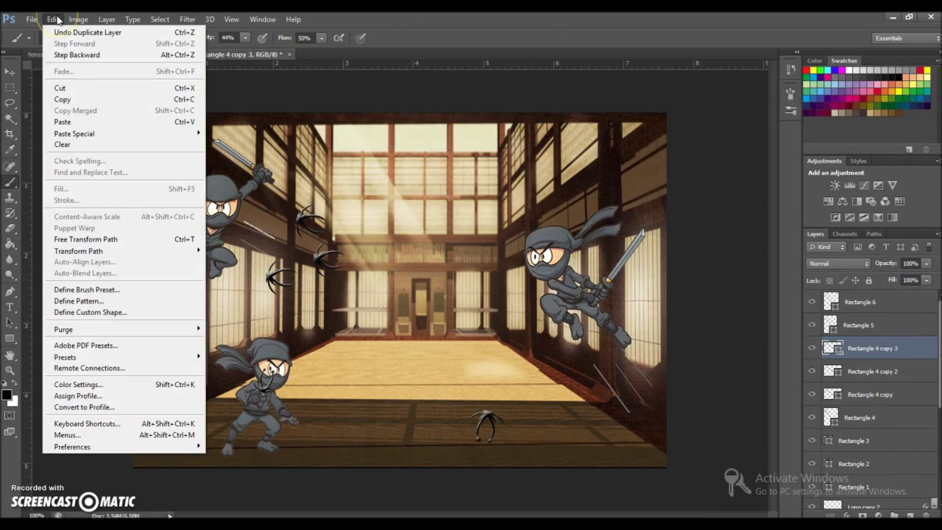
{"action": "left_click", "coordinate": [81, 238]}
{"action": "key", "text": "Return"}
{"action": "key", "text": "j"}
{"action": "key", "text": "p"}
Step: Add a Color Overlay layer style to the Rectangle 4 copy 2 speed line
{"action": "left_click", "coordinate": [888, 461]}
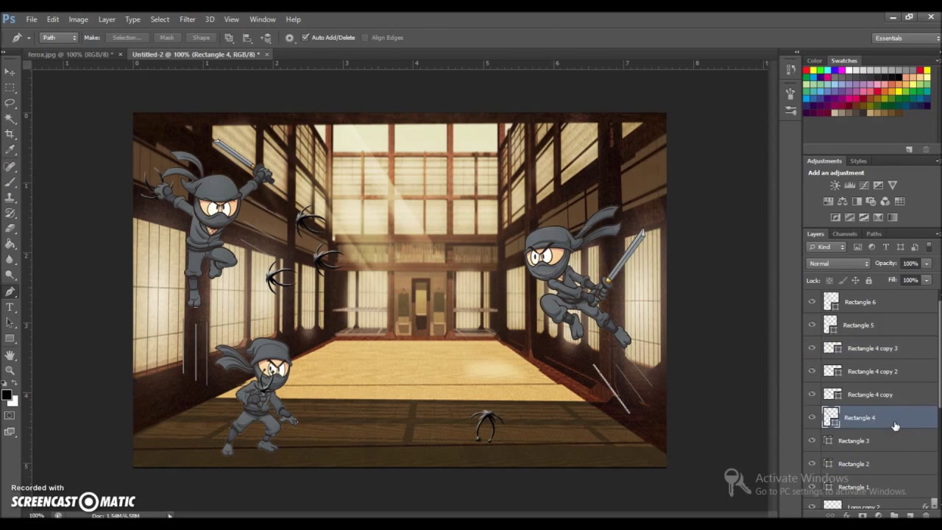
{"action": "double_click", "coordinate": [892, 373]}
{"action": "left_click", "coordinate": [572, 340]}
{"action": "left_click", "coordinate": [714, 196]}
{"action": "left_click", "coordinate": [674, 151]}
{"action": "left_click", "coordinate": [864, 174]}
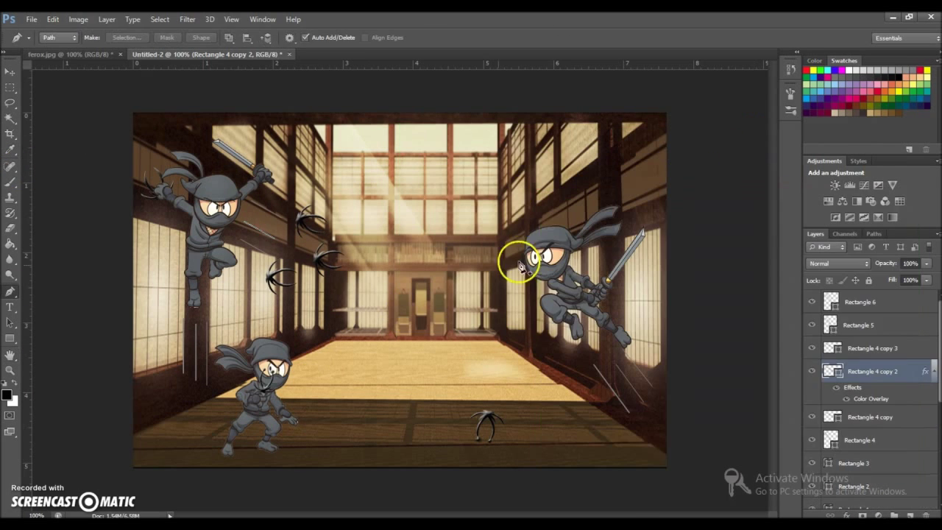
Step: Add a near-black (#030303) Color Overlay to the Rectangle 4 copy speed line
{"action": "double_click", "coordinate": [919, 421]}
{"action": "left_click", "coordinate": [577, 339]}
{"action": "left_click", "coordinate": [781, 239]}
{"action": "left_click", "coordinate": [405, 305]}
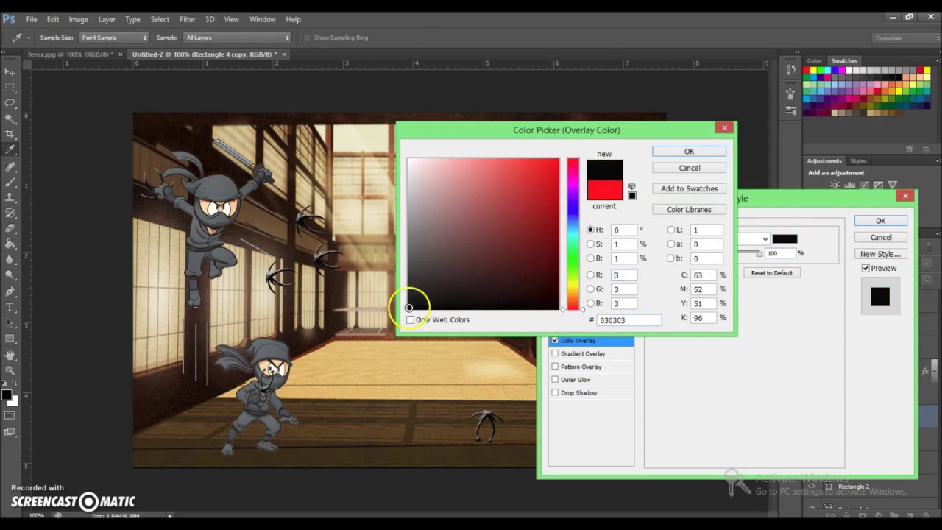
{"action": "key", "text": "Return"}
{"action": "key", "text": "Return"}
{"action": "scroll", "coordinate": [915, 347], "scroll_direction": "down", "scroll_amount": 2}
{"action": "double_click", "coordinate": [907, 395]}
{"action": "left_click", "coordinate": [577, 340]}
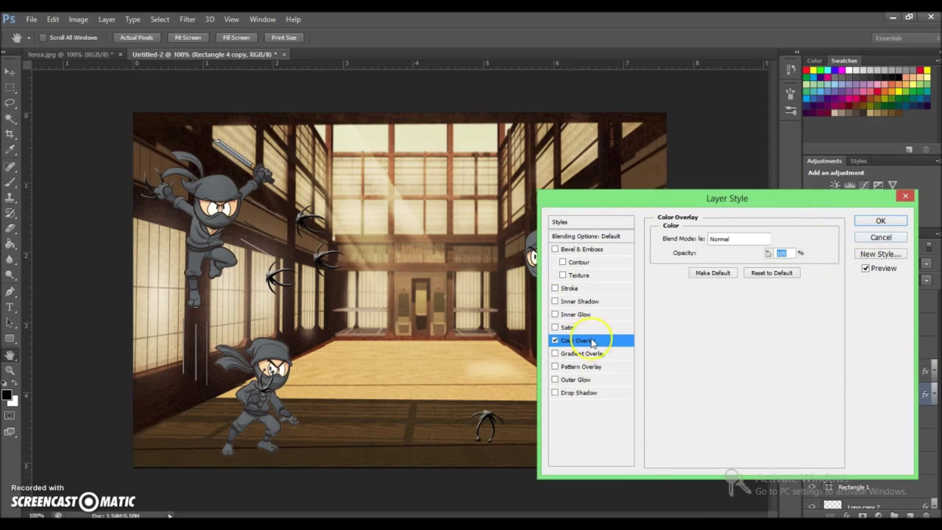
{"action": "key", "text": "Return"}
Step: Add a black Color Overlay to the Rectangle 4 copy 3 speed line
{"action": "double_click", "coordinate": [849, 345]}
{"action": "left_click", "coordinate": [578, 340]}
{"action": "left_click", "coordinate": [782, 237]}
{"action": "left_click", "coordinate": [405, 304]}
{"action": "key", "text": "Return"}
{"action": "left_click", "coordinate": [877, 220]}
Step: Scale down the pasted sword ninja on Layer 6 and clear its white background with the Magic Wand
{"action": "key", "text": "s"}
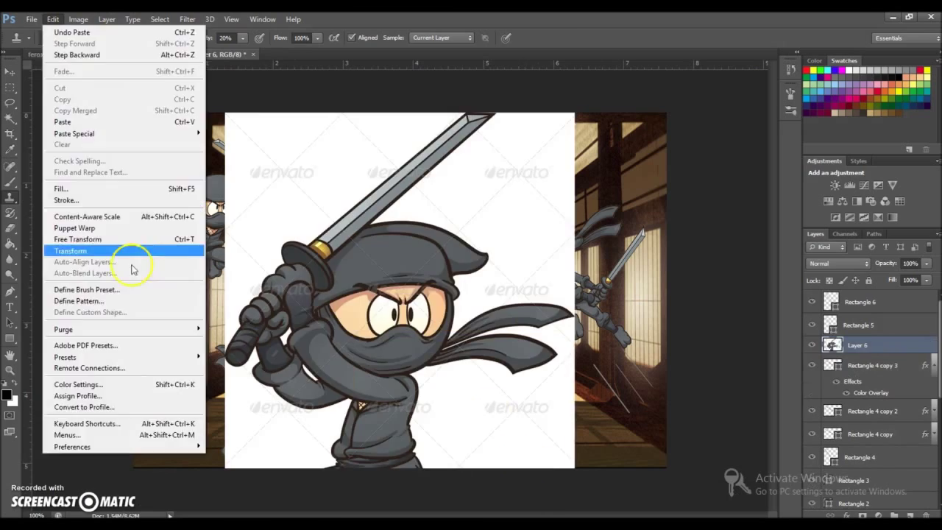
{"action": "left_click", "coordinate": [131, 267]}
{"action": "key", "text": "Return"}
{"action": "key", "text": "w"}
{"action": "left_click", "coordinate": [552, 280]}
{"action": "key", "text": "Delete"}
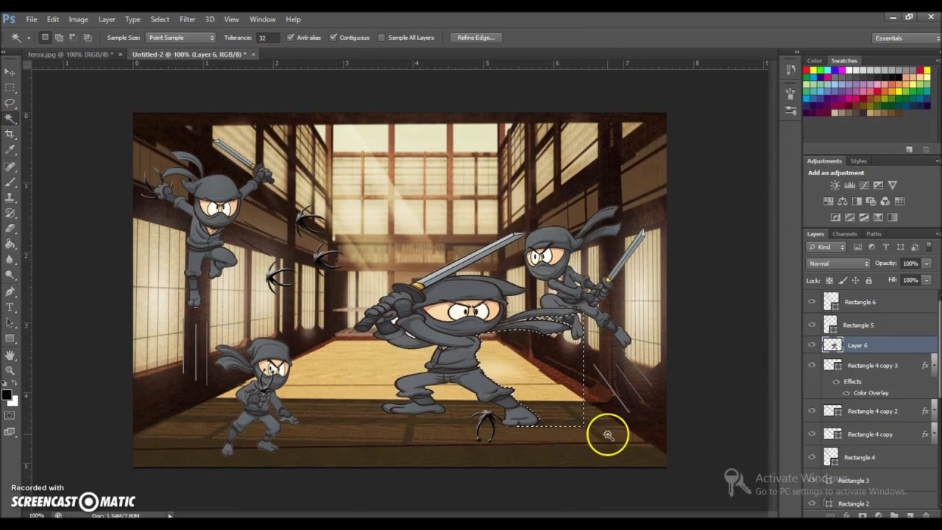
Step: Shrink the sword ninja to about 57.5% width and 76.6% height and place it in the scene's lower-left corner
{"action": "key", "text": "ctrl+t"}
{"action": "left_click_drag", "start_coordinate": [434, 280], "coordinate": [276, 435]}
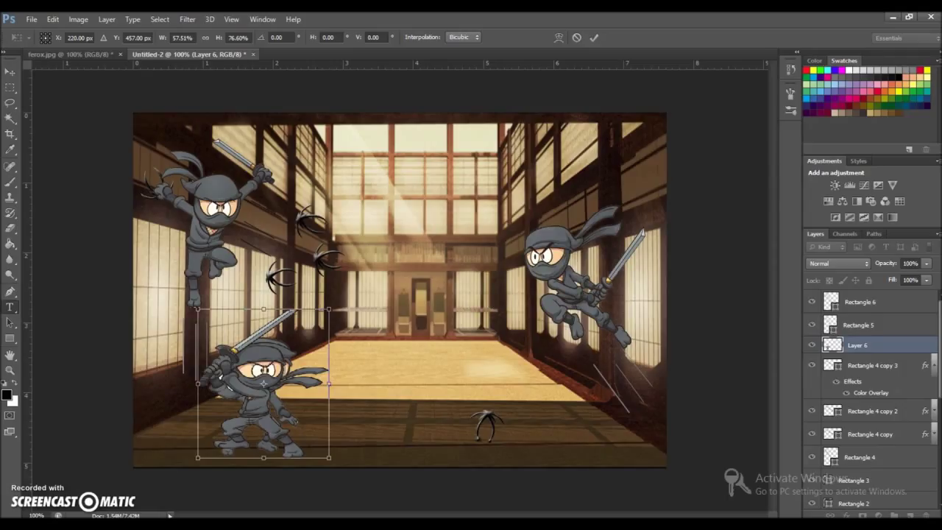
{"action": "left_click", "coordinate": [169, 320]}
Step: Move the throwing-star ninja on Layer 5 to the scene's lower-right corner, beneath the jumping right ninja
{"action": "left_click_drag", "start_coordinate": [933, 346], "coordinate": [933, 432]}
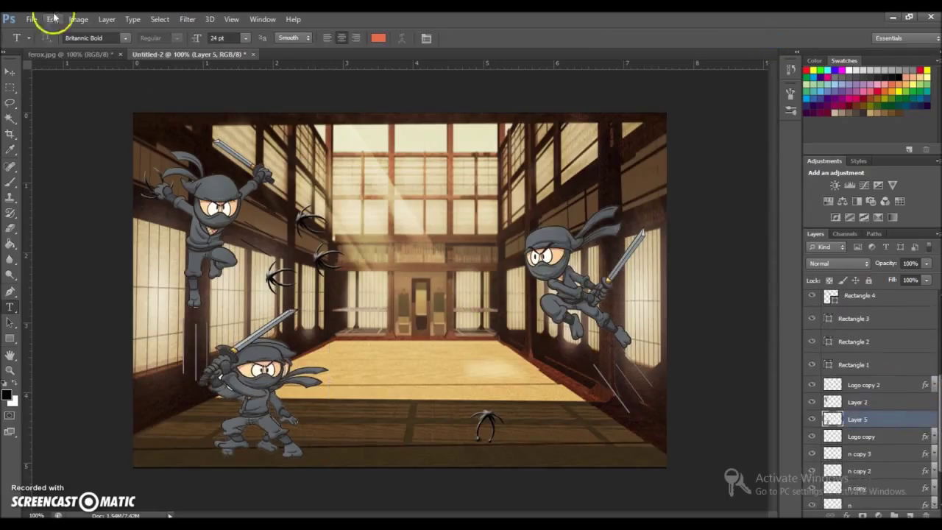
{"action": "key", "text": "v"}
{"action": "left_click_drag", "start_coordinate": [274, 392], "coordinate": [586, 399]}
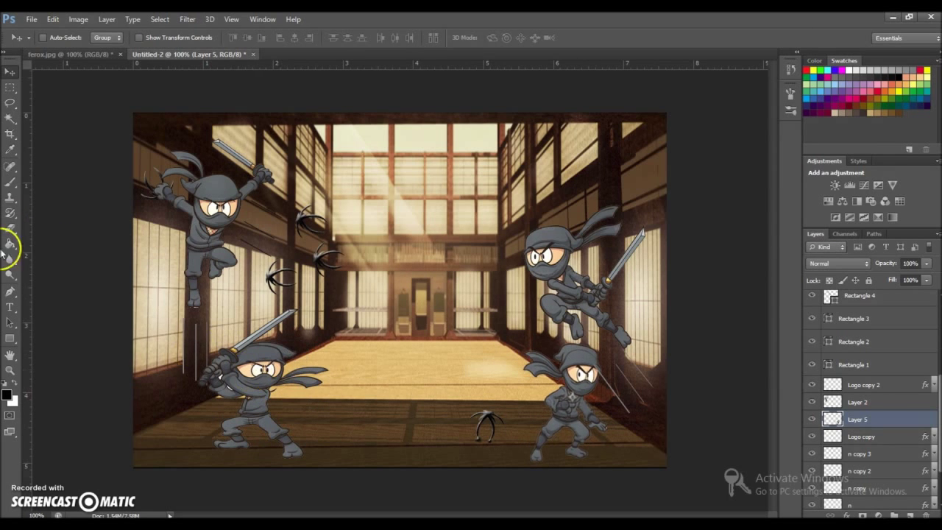
Step: Rotate the n layer's logo to -77° and move it onto the lit floor between the two lower ninjas
{"action": "scroll", "coordinate": [868, 427], "scroll_direction": "down", "scroll_amount": 2}
{"action": "left_click", "coordinate": [855, 469]}
{"action": "key", "text": "ctrl+t"}
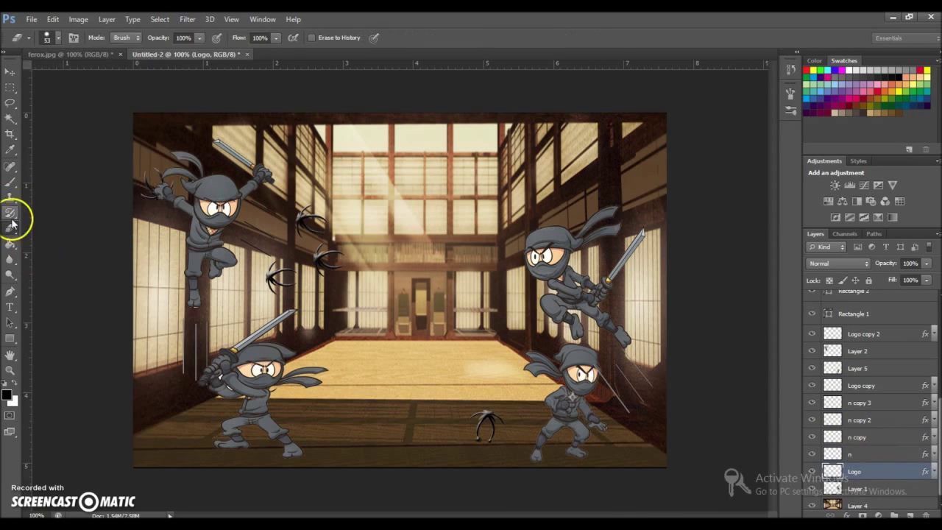
{"action": "left_click", "coordinate": [52, 19]}
{"action": "left_click", "coordinate": [73, 242]}
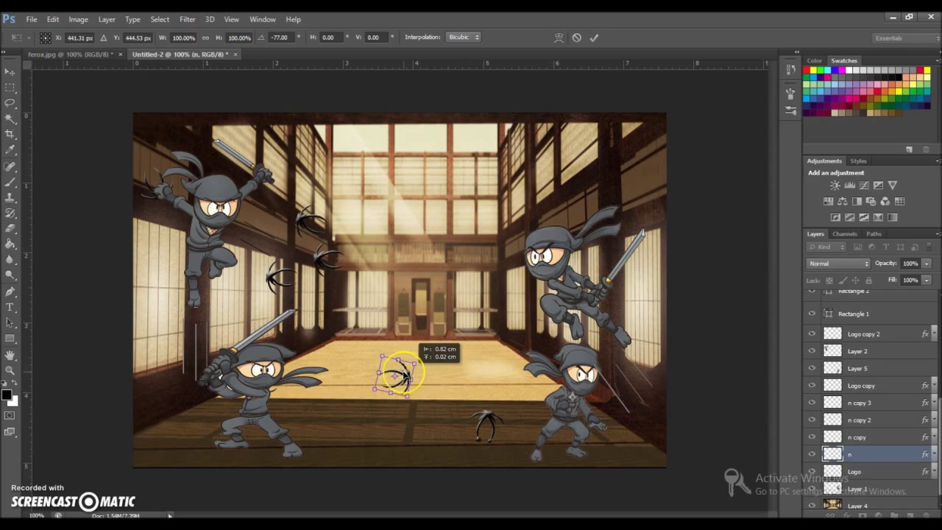
{"action": "key", "text": "e"}
{"action": "key", "text": "Return"}
Step: Duplicate the Rectangle 2 speed line layer
{"action": "scroll", "coordinate": [865, 392], "scroll_direction": "up", "scroll_amount": 3}
{"action": "left_click", "coordinate": [866, 392]}
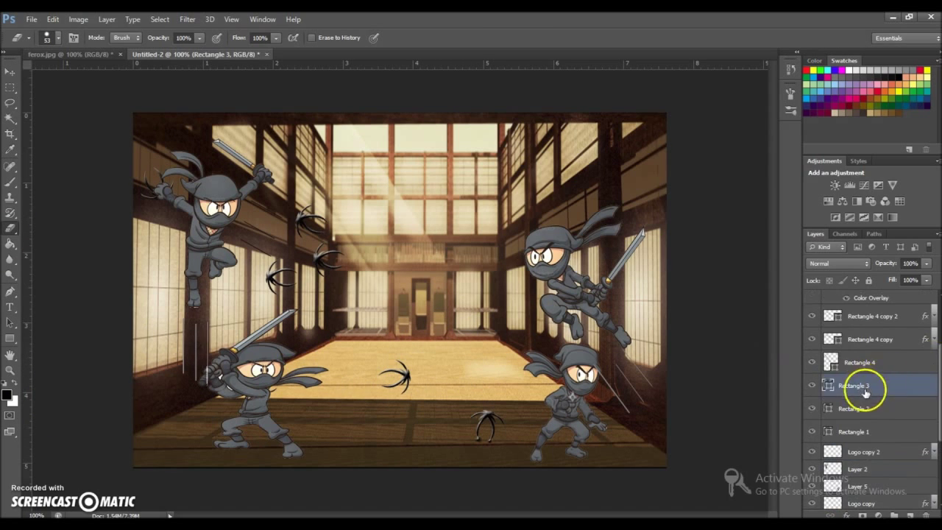
{"action": "left_click", "coordinate": [888, 408]}
{"action": "left_click", "coordinate": [53, 19]}
{"action": "right_click", "coordinate": [888, 408]}
{"action": "left_click", "coordinate": [767, 42]}
{"action": "key", "text": "Return"}
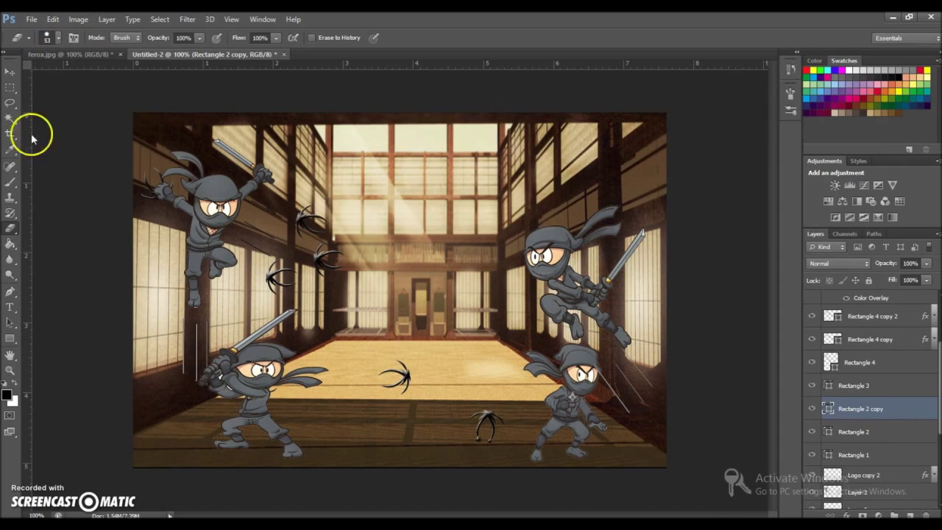
Step: Turn the duplicated Rectangle 2 speed line horizontal and place it on the lit floor behind the thrown logo there
{"action": "left_click", "coordinate": [53, 19]}
{"action": "left_click", "coordinate": [74, 242]}
{"action": "mouse_move", "coordinate": [195, 352]}
{"action": "left_mouse_down"}
{"action": "mouse_move", "coordinate": [442, 368]}
{"action": "mouse_move", "coordinate": [393, 341]}
{"action": "left_mouse_up"}
{"action": "key", "text": "Return"}
{"action": "key", "text": "g"}
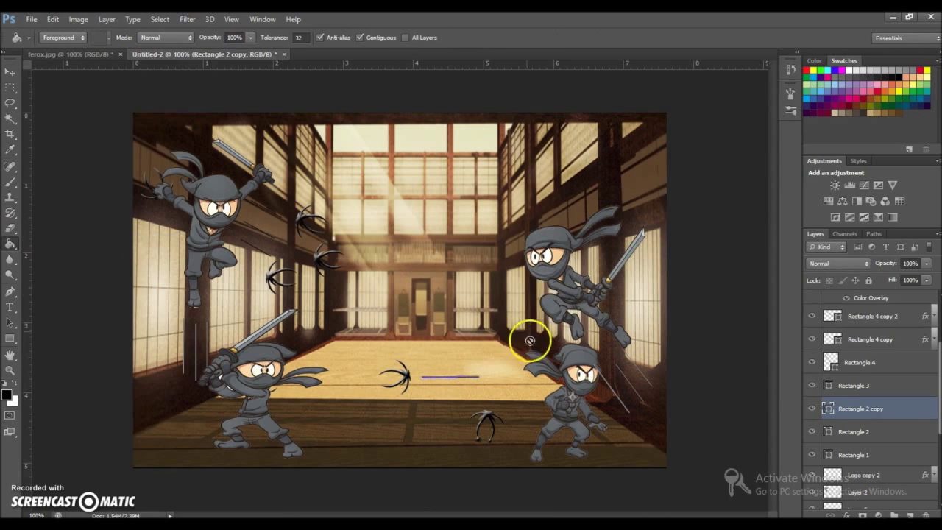
Step: Narrow the sword ninja on Layer 6 and shift it toward the wall in the scene's lower-left corner
{"action": "scroll", "coordinate": [884, 427], "scroll_direction": "down", "scroll_amount": 3}
{"action": "left_click", "coordinate": [885, 427]}
{"action": "scroll", "coordinate": [929, 336], "scroll_direction": "up", "scroll_amount": 5}
{"action": "left_click", "coordinate": [929, 336]}
{"action": "key", "text": "ctrl+t"}
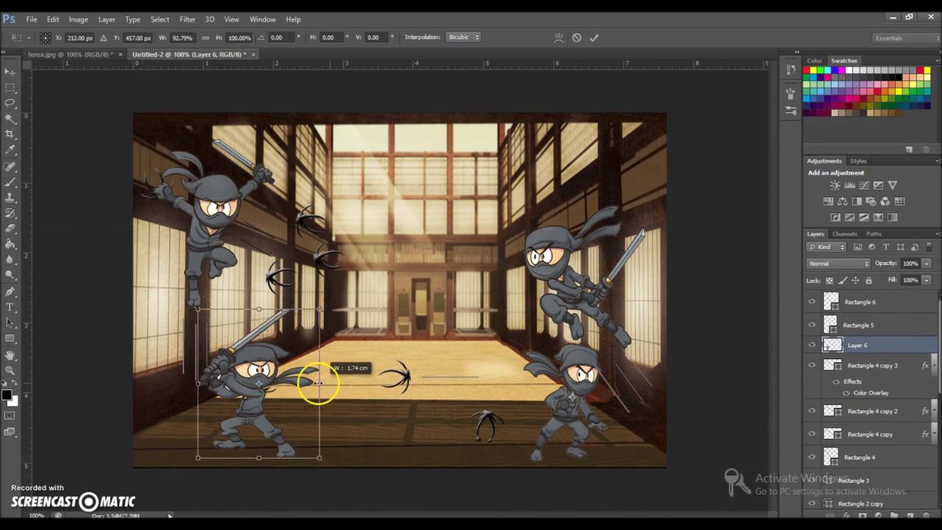
{"action": "left_click_drag", "start_coordinate": [315, 383], "coordinate": [331, 384]}
{"action": "key", "text": "Return"}
{"action": "key", "text": "r"}
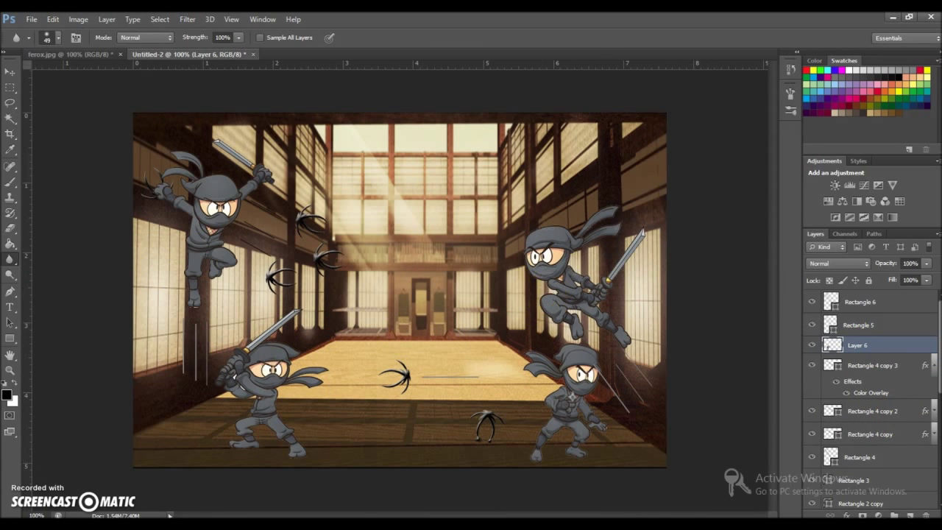
{"action": "scroll", "coordinate": [876, 385], "scroll_direction": "down", "scroll_amount": 5}
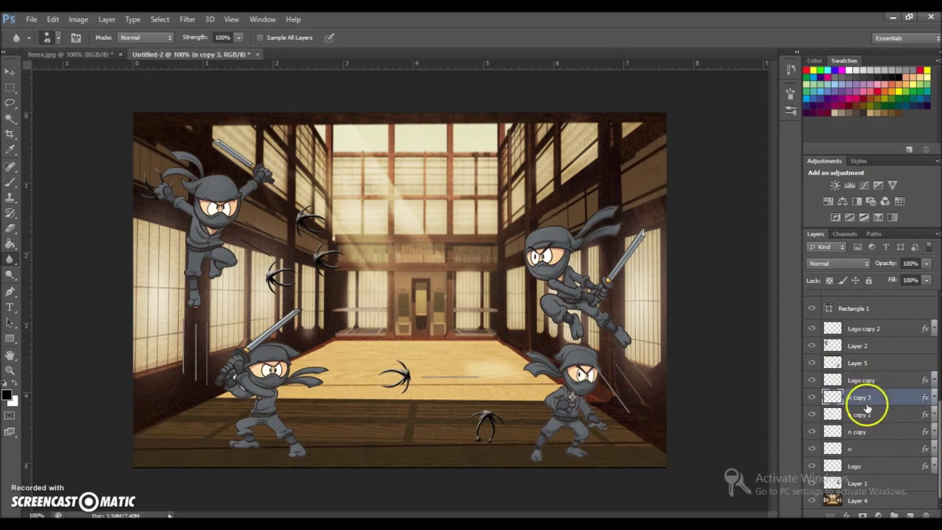
{"action": "scroll", "coordinate": [931, 389], "scroll_direction": "up", "scroll_amount": 5}
{"action": "left_click_drag", "start_coordinate": [269, 437], "coordinate": [221, 435]}
Step: Move the Logo copy 2 logo from beside the sword ninja onto the mask of the lower-right ninja
{"action": "scroll", "coordinate": [931, 410], "scroll_direction": "down", "scroll_amount": 5}
{"action": "left_click", "coordinate": [863, 342]}
{"action": "key", "text": "ctrl+t"}
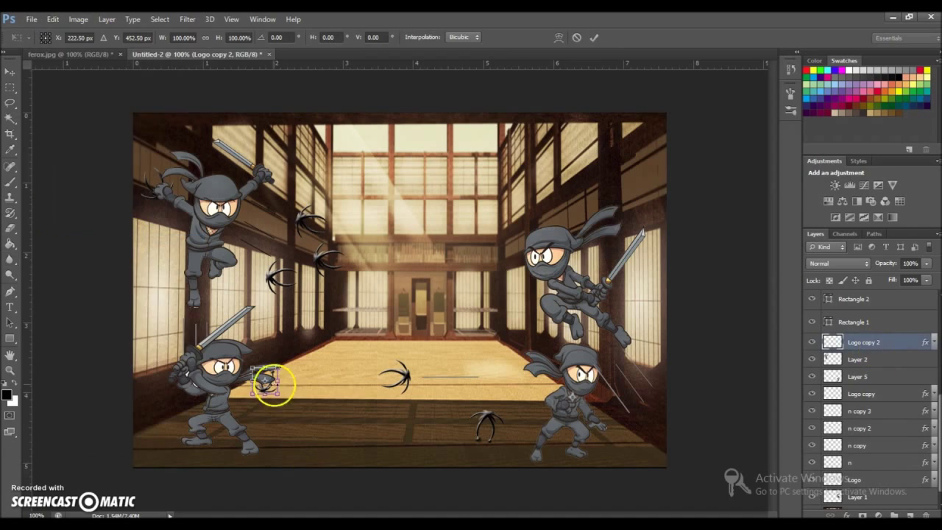
{"action": "key", "text": "Return"}
{"action": "left_click", "coordinate": [52, 19]}
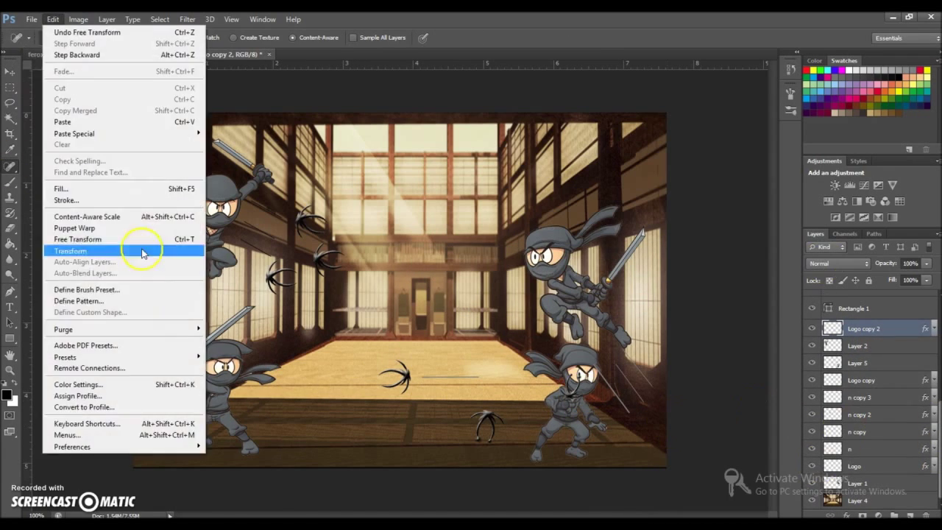
{"action": "left_click", "coordinate": [135, 239]}
{"action": "left_click_drag", "start_coordinate": [581, 392], "coordinate": [581, 396]}
{"action": "key", "text": "Return"}
{"action": "left_click", "coordinate": [10, 369]}
{"action": "left_click", "coordinate": [581, 382]}
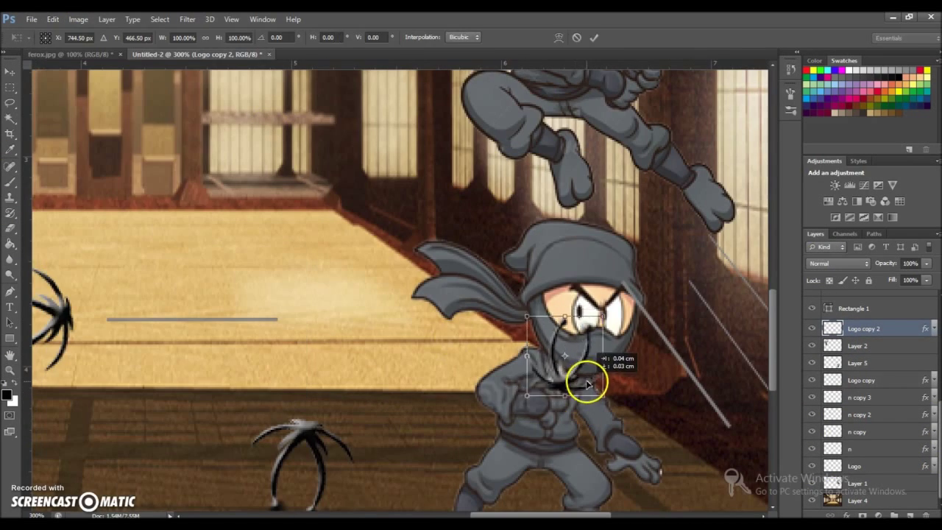
{"action": "key", "text": "ctrl+1"}
Step: Move the sword ninja on Layer 6 right and slightly up, onto the left end of the lit floor
{"action": "scroll", "coordinate": [882, 412], "scroll_direction": "up", "scroll_amount": 5}
{"action": "left_click", "coordinate": [883, 345]}
{"action": "key", "text": "ctrl+t"}
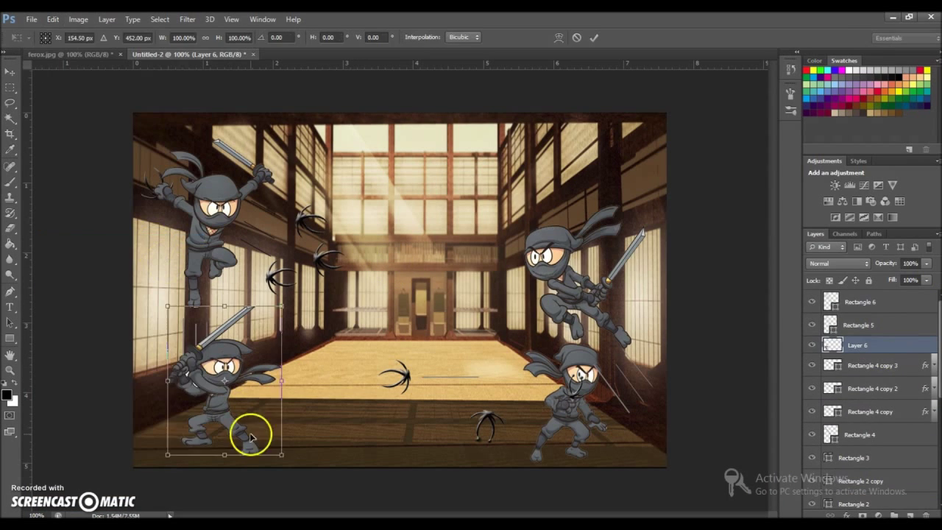
{"action": "key", "text": "g"}
{"action": "left_click", "coordinate": [506, 304]}
Step: Darken the dojo background with a Brightness/Contrast adjustment directly above Layer 4, setting Brightness to -150
{"action": "scroll", "coordinate": [825, 343], "scroll_direction": "down", "scroll_amount": 5}
{"action": "left_click", "coordinate": [834, 185]}
{"action": "left_click_drag", "start_coordinate": [690, 150], "coordinate": [598, 165]}
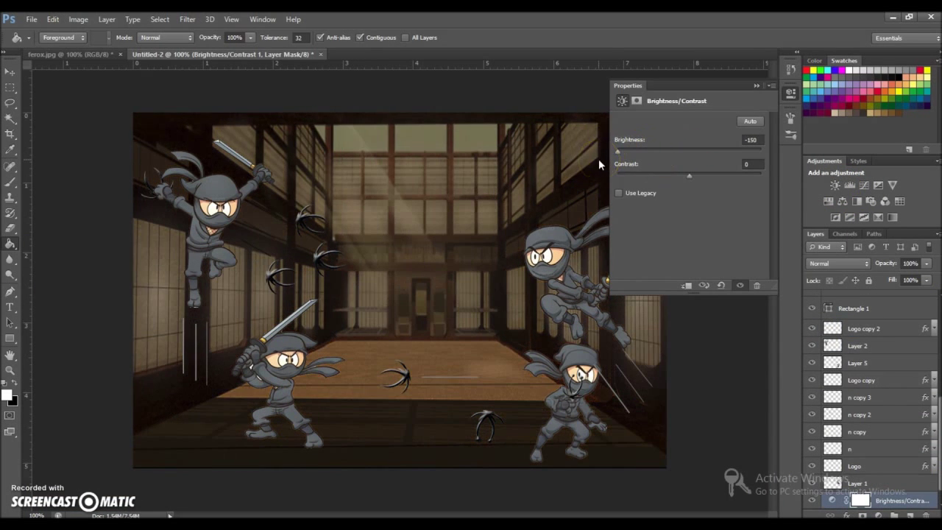
{"action": "left_click", "coordinate": [756, 86]}
{"action": "left_click_drag", "start_coordinate": [903, 501], "coordinate": [904, 497]}
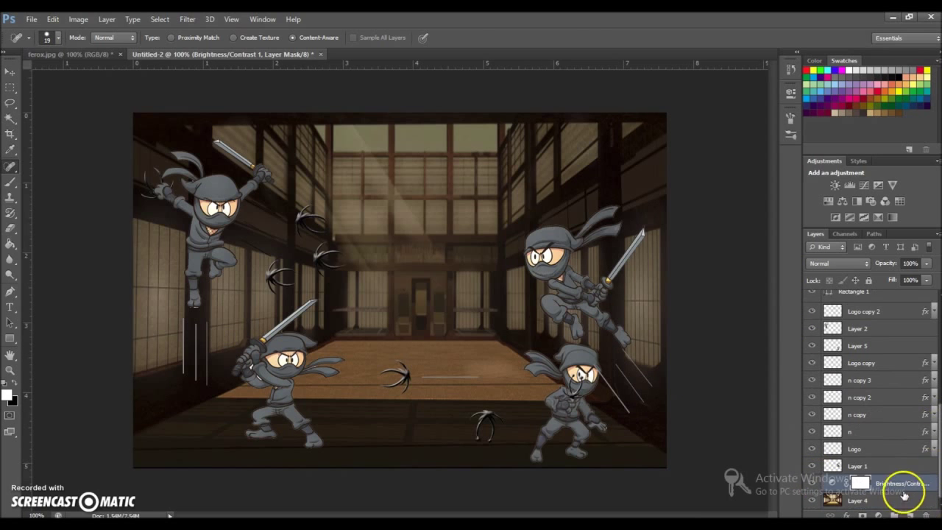
Step: Duplicate the n copy logo layer and place the duplicate on the upper-right wall above the jumping ninja's sword
{"action": "left_click", "coordinate": [882, 417]}
{"action": "key", "text": "ctrl+j"}
{"action": "key", "text": "ctrl+t"}
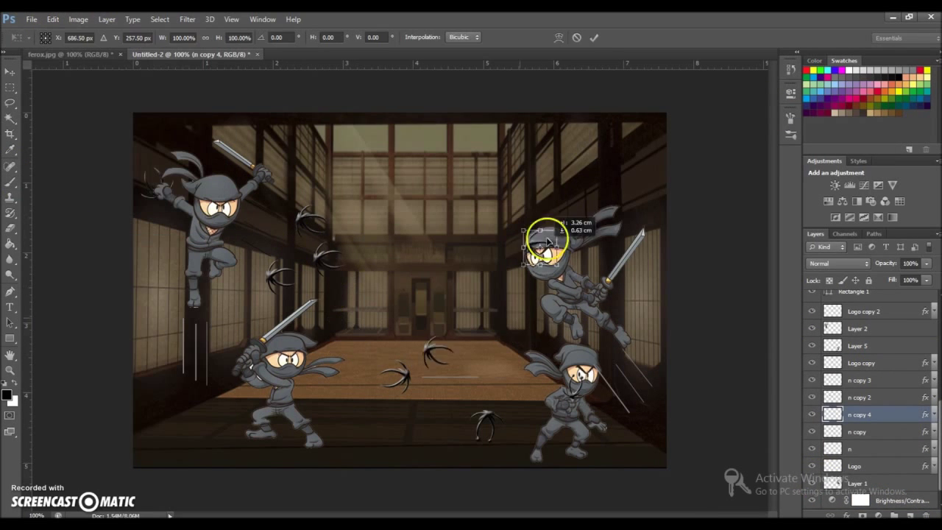
{"action": "left_click_drag", "start_coordinate": [548, 242], "coordinate": [621, 170]}
{"action": "left_click", "coordinate": [9, 197]}
{"action": "left_click", "coordinate": [471, 296]}
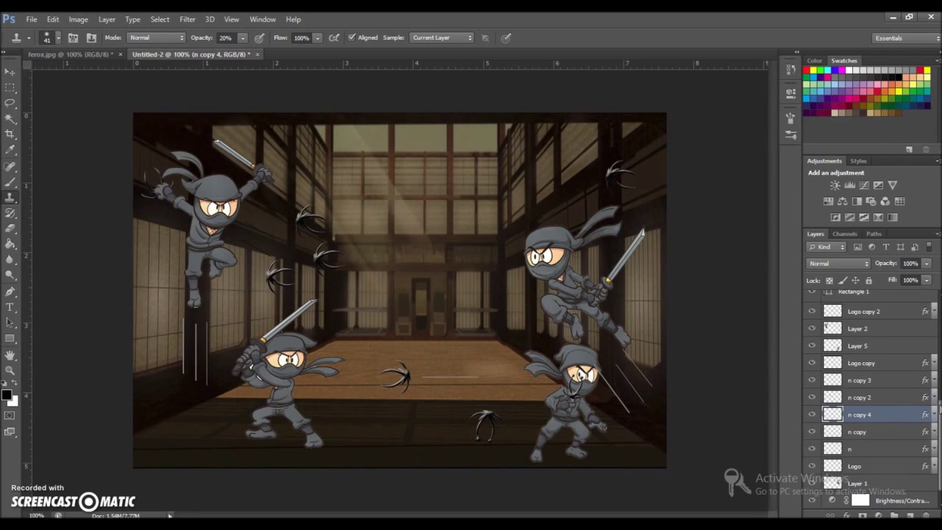
Step: Change the Color Overlay on the Rectangle 4 copy speed lines from black to a lighter color
{"action": "scroll", "coordinate": [868, 397], "scroll_direction": "up", "scroll_amount": 5}
{"action": "double_click", "coordinate": [904, 412]}
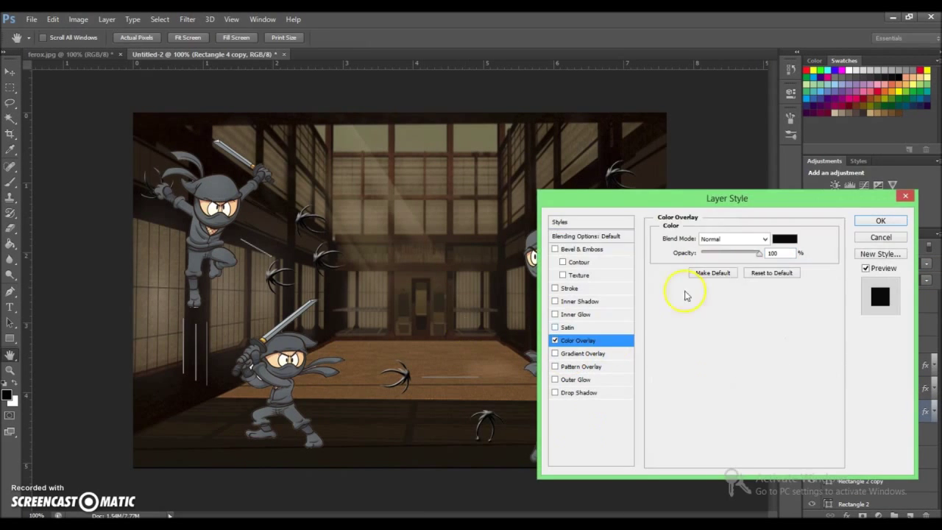
{"action": "left_click", "coordinate": [784, 238]}
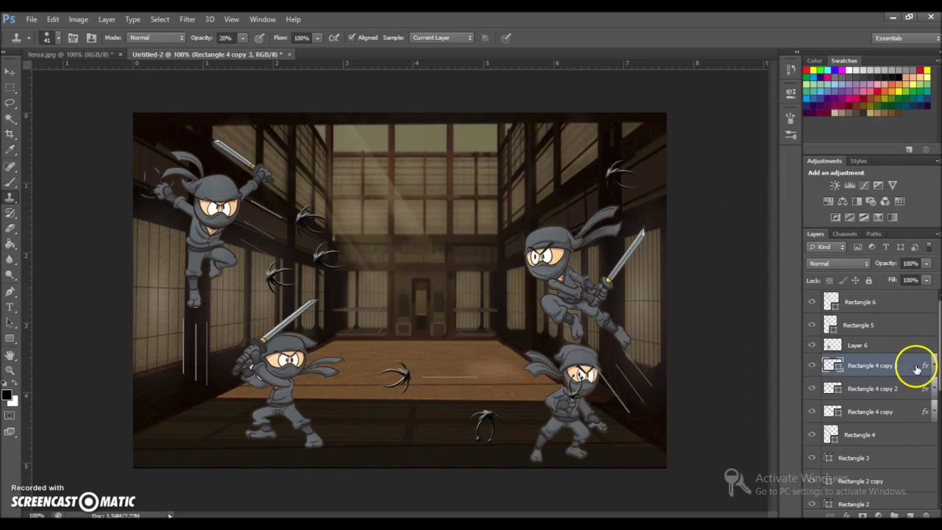
{"action": "double_click", "coordinate": [917, 365]}
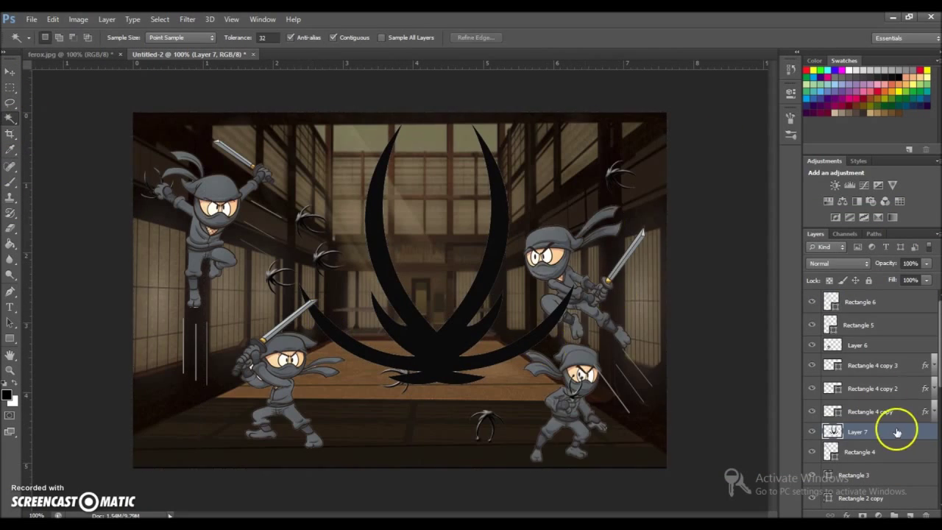
Step: Shrink the Ferox logo on Layer 7 onto the upper back wall and give it a Stroke instead of Bevel & Emboss
{"action": "double_click", "coordinate": [900, 431]}
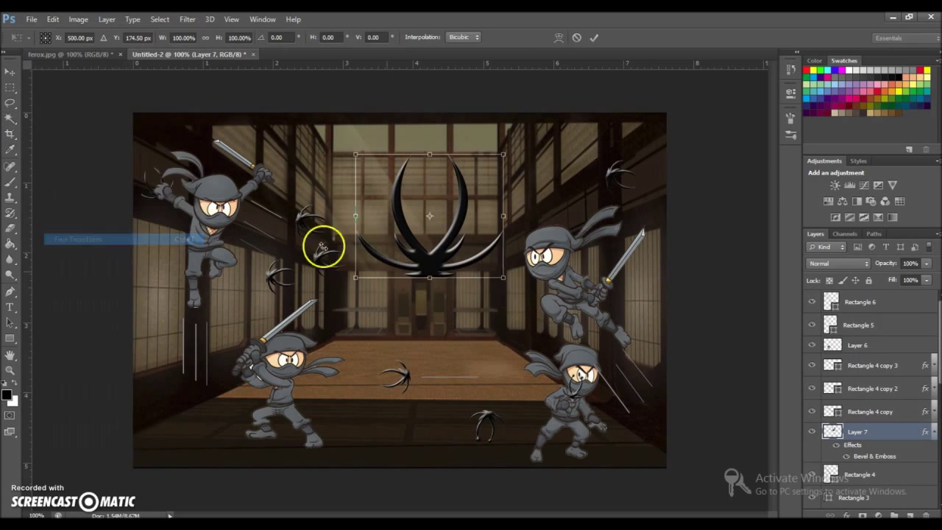
{"action": "left_click", "coordinate": [10, 166]}
{"action": "key", "text": "Return"}
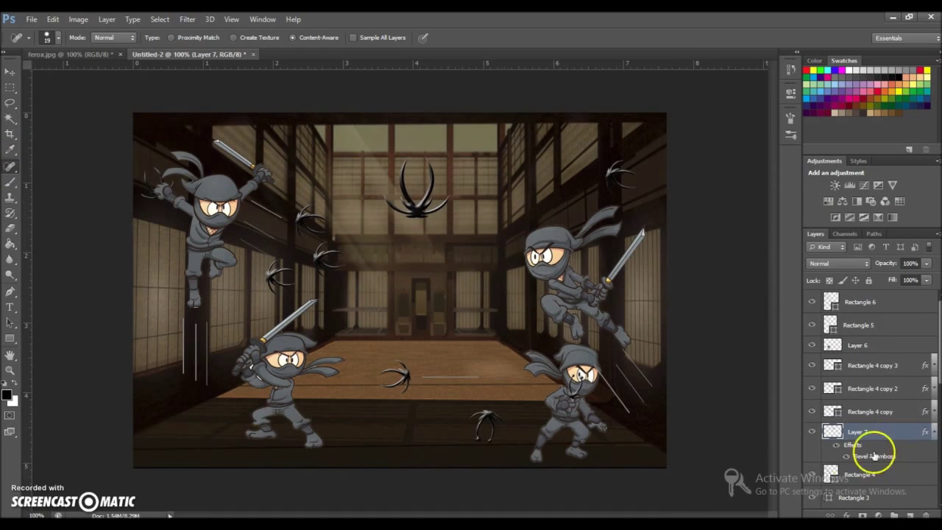
{"action": "double_click", "coordinate": [889, 438]}
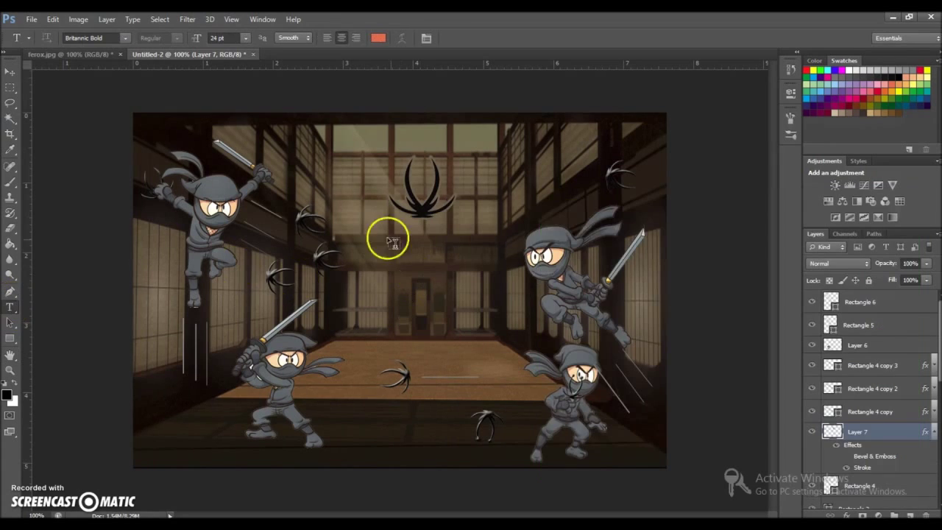
Step: Add the text "Ferox Dojo" in 24 pt Britannic Bold over the scene and widen its text box to fit one line
{"action": "left_click_drag", "start_coordinate": [565, 245], "coordinate": [562, 243]}
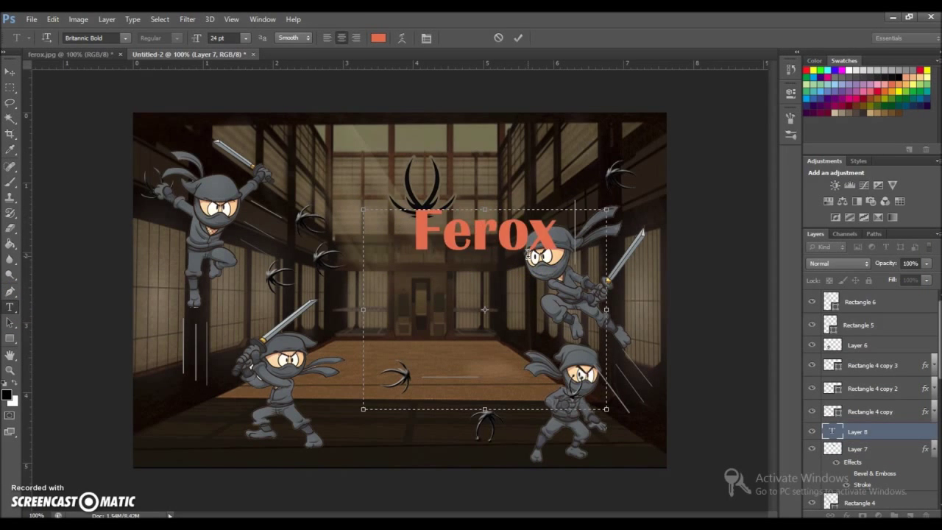
{"action": "type", "text": "Ferox Dojo"}
{"action": "left_click_drag", "start_coordinate": [364, 309], "coordinate": [196, 309]}
Step: Color the Ferox Dojo text black and reduce its font size to below 10 pt
{"action": "key", "text": "ctrl+a"}
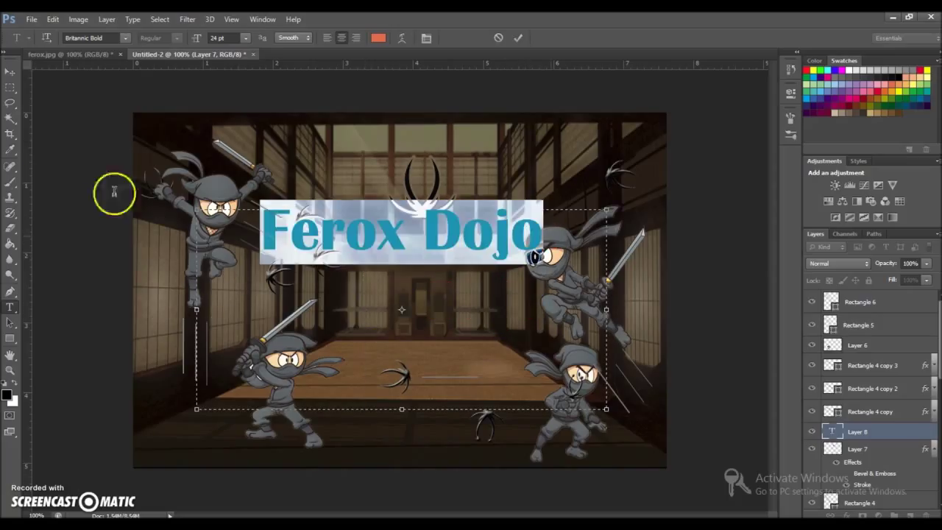
{"action": "left_click", "coordinate": [904, 76]}
{"action": "left_click", "coordinate": [245, 37]}
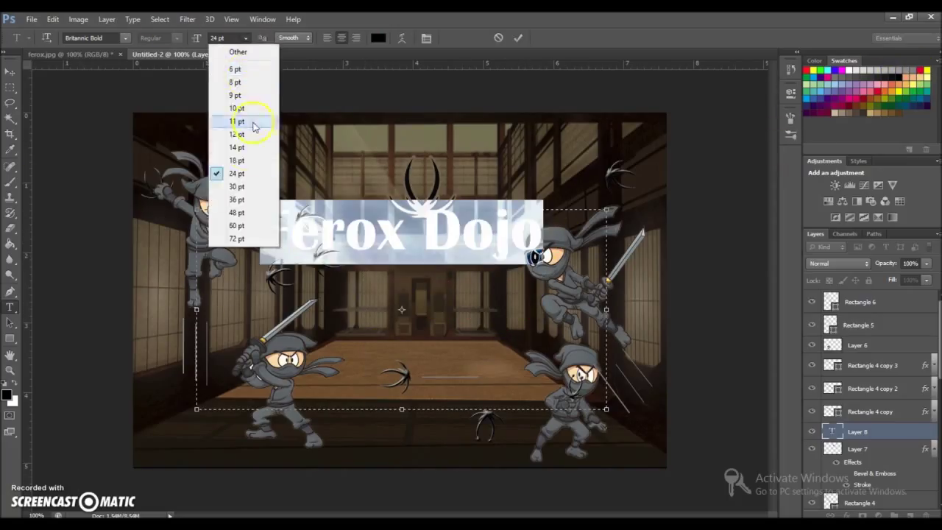
{"action": "left_click", "coordinate": [254, 94]}
{"action": "left_click", "coordinate": [245, 38]}
{"action": "left_click", "coordinate": [254, 95]}
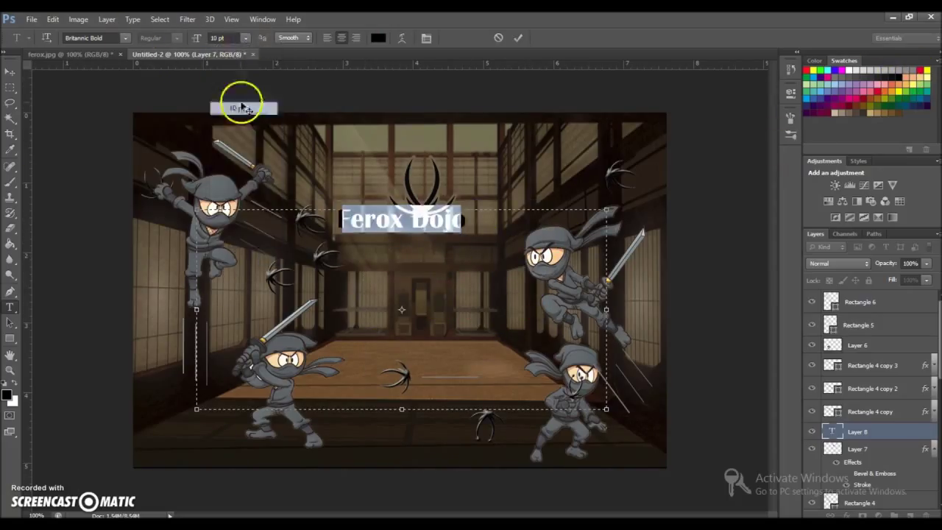
{"action": "left_click", "coordinate": [245, 37]}
{"action": "left_click", "coordinate": [254, 67]}
Step: Move the Ferox Dojo text directly beneath the logo on the back wall, centered under it
{"action": "left_click", "coordinate": [52, 19]}
{"action": "left_click", "coordinate": [77, 239]}
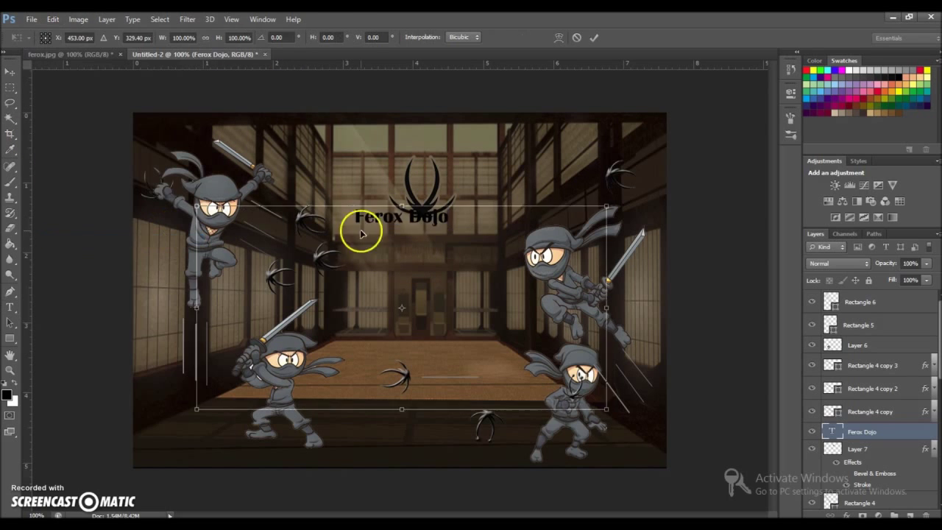
{"action": "left_click_drag", "start_coordinate": [361, 228], "coordinate": [426, 252]}
{"action": "key", "text": "Return"}
{"action": "left_click", "coordinate": [11, 165]}
Step: Add a 3 px Stroke to the Ferox Dojo text in a color sampled from the back wall
{"action": "double_click", "coordinate": [895, 431]}
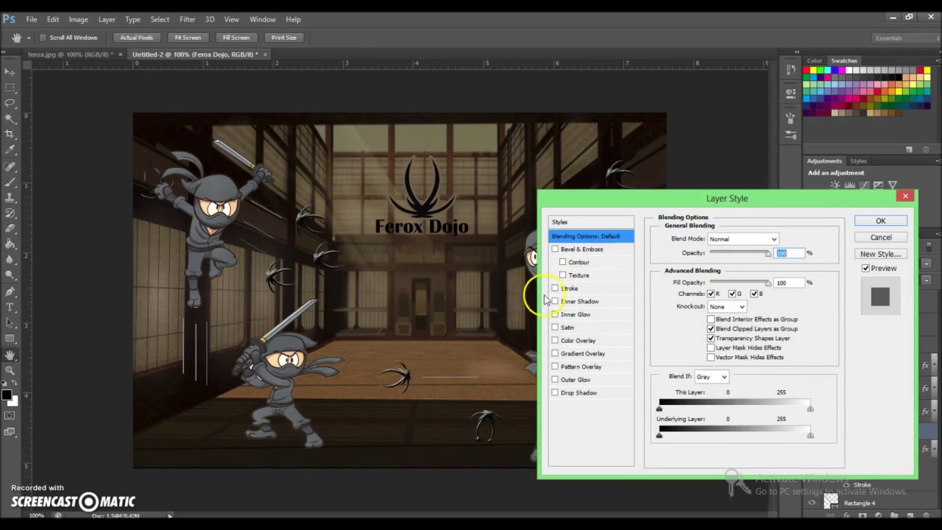
{"action": "left_click", "coordinate": [555, 288]}
{"action": "left_click", "coordinate": [569, 287]}
{"action": "left_click", "coordinate": [691, 320]}
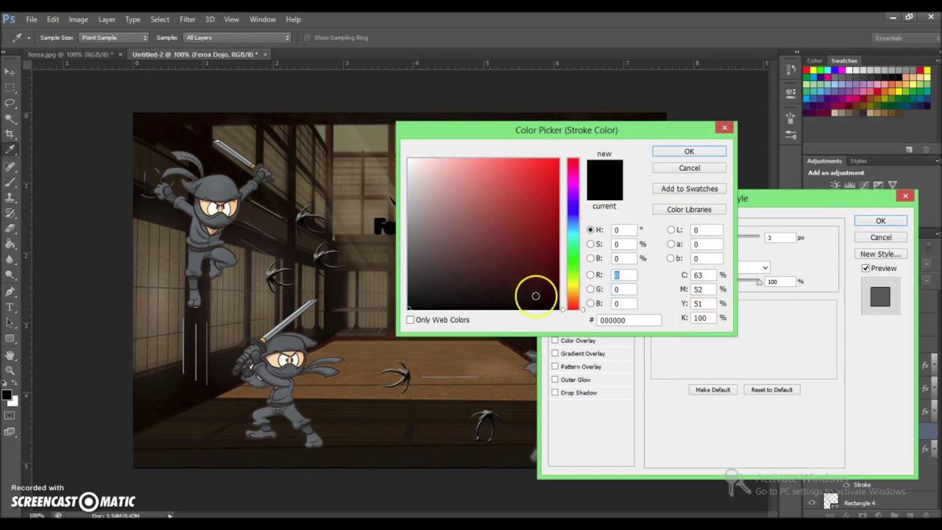
{"action": "left_click", "coordinate": [364, 204]}
{"action": "left_click", "coordinate": [659, 151]}
{"action": "left_click", "coordinate": [880, 220]}
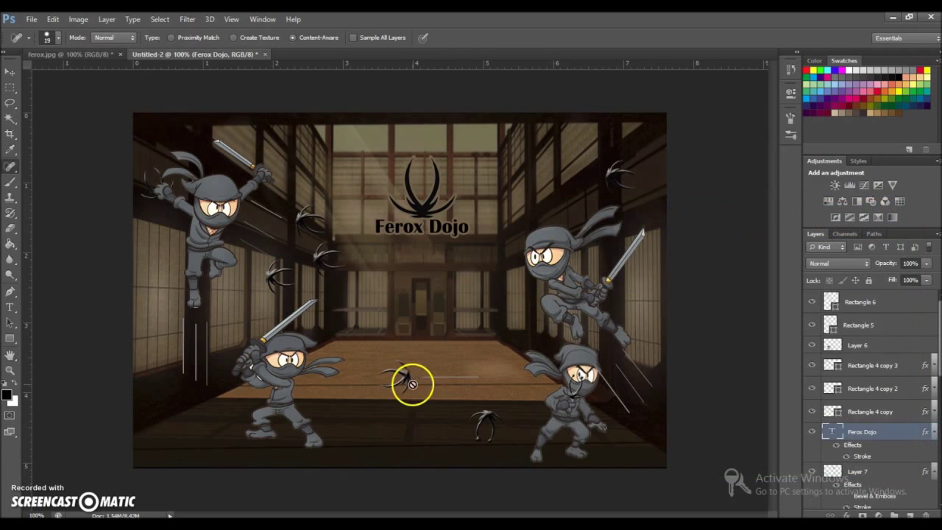
Step: On a new layer above the Ferox Dojo text, darken the scene's edges with a black 176 px Multiply brush at 44% opacity
{"action": "key", "text": "b"}
{"action": "left_click", "coordinate": [862, 513]}
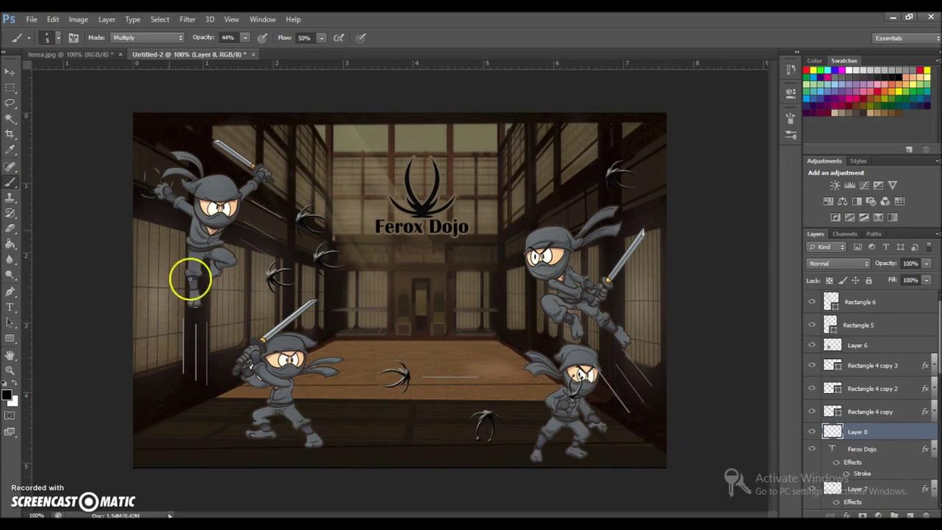
{"action": "left_click", "coordinate": [51, 38]}
{"action": "left_click", "coordinate": [903, 78]}
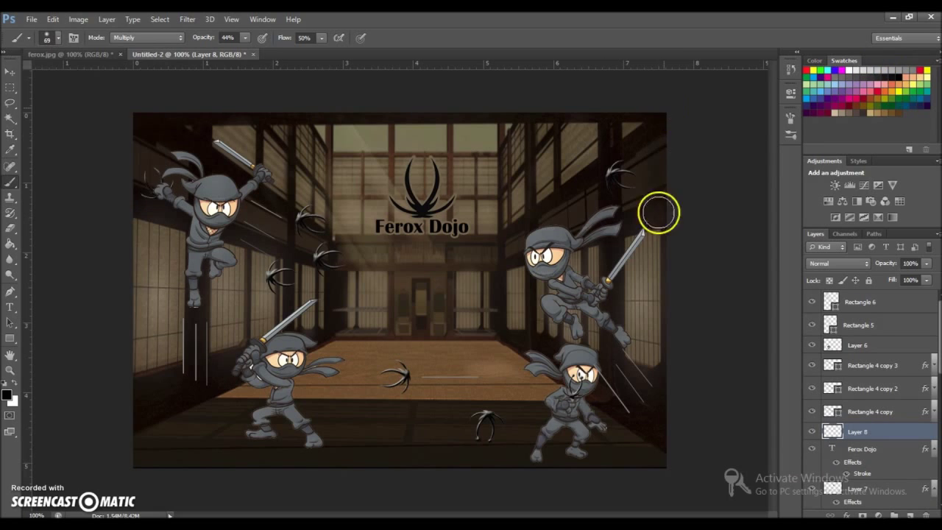
{"action": "left_click", "coordinate": [47, 38]}
{"action": "left_click_drag", "start_coordinate": [54, 75], "coordinate": [96, 75]}
{"action": "left_click", "coordinate": [145, 475]}
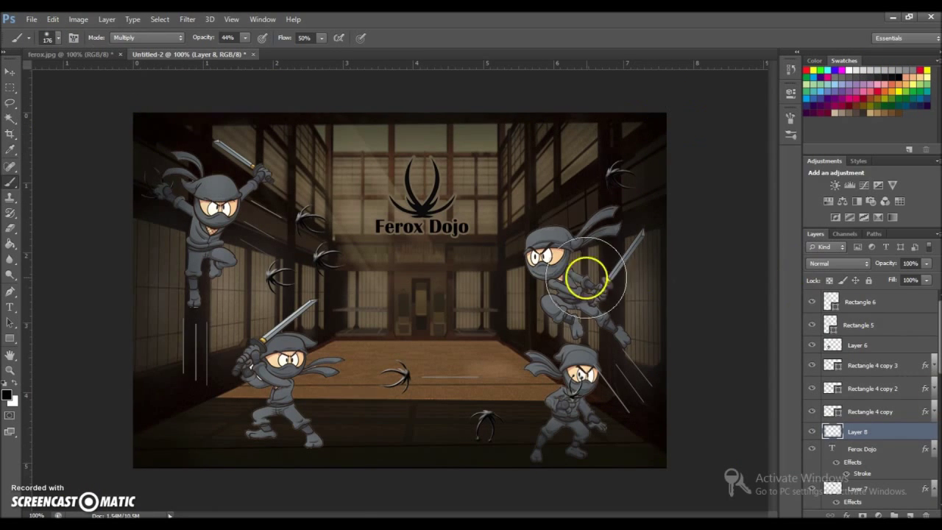
Step: Give the sword ninja on Layer 6 a Bevel & Emboss effect and a 3 px Stroke in very dark brown #100907
{"action": "left_click", "coordinate": [11, 150]}
{"action": "left_click", "coordinate": [321, 371], "text": "ctrl"}
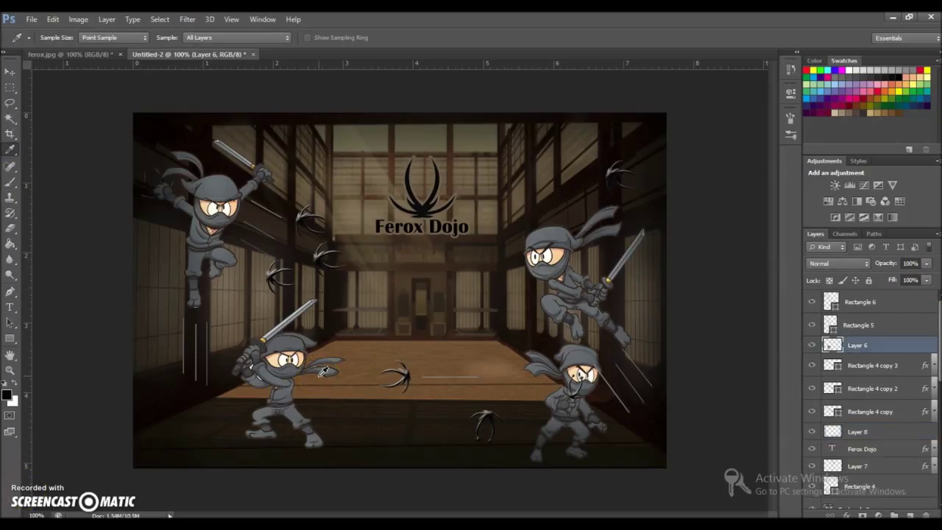
{"action": "double_click", "coordinate": [883, 346]}
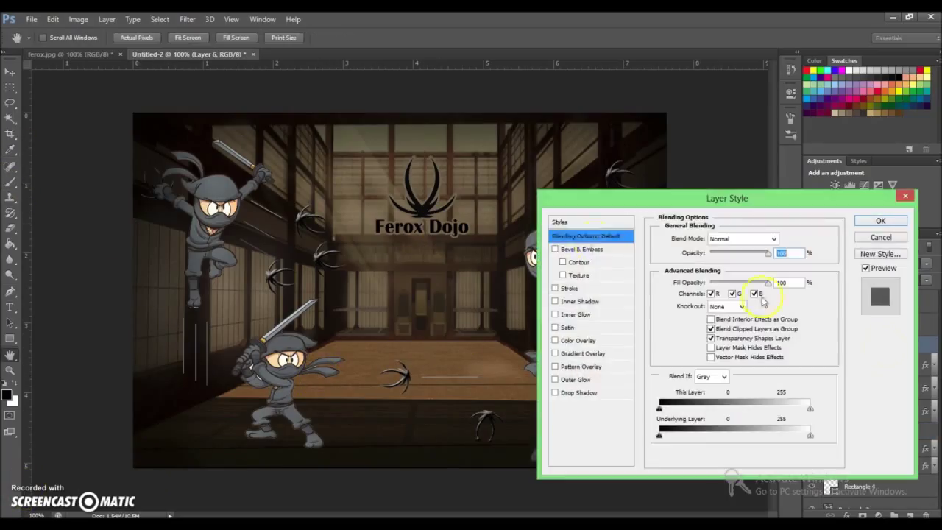
{"action": "left_click", "coordinate": [601, 291]}
{"action": "left_click", "coordinate": [689, 319]}
{"action": "left_click", "coordinate": [385, 263]}
{"action": "left_click", "coordinate": [242, 416]}
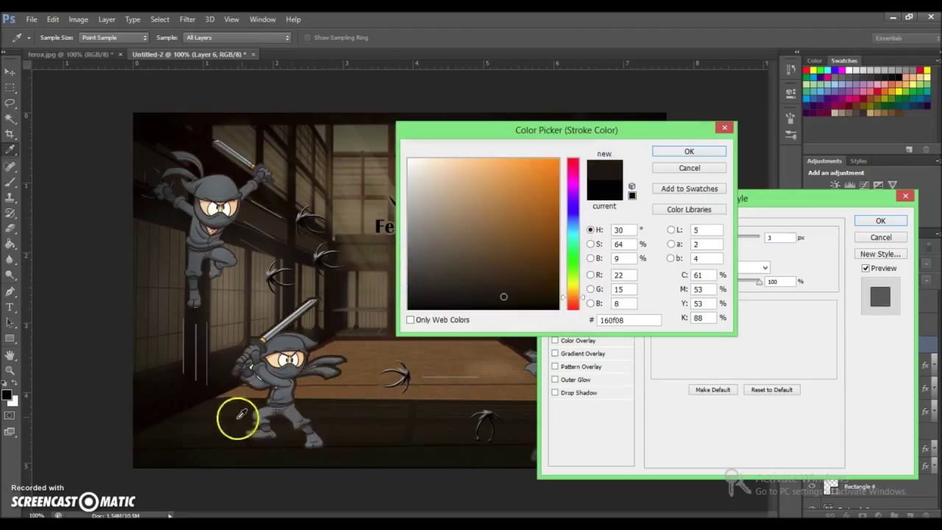
{"action": "left_click_drag", "start_coordinate": [241, 416], "coordinate": [216, 427]}
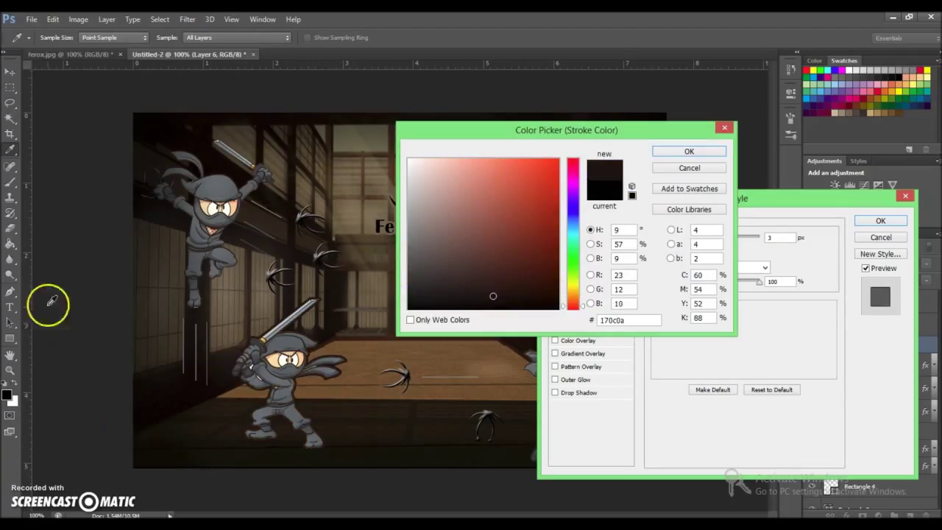
{"action": "left_click", "coordinate": [330, 405]}
{"action": "left_click", "coordinate": [218, 377]}
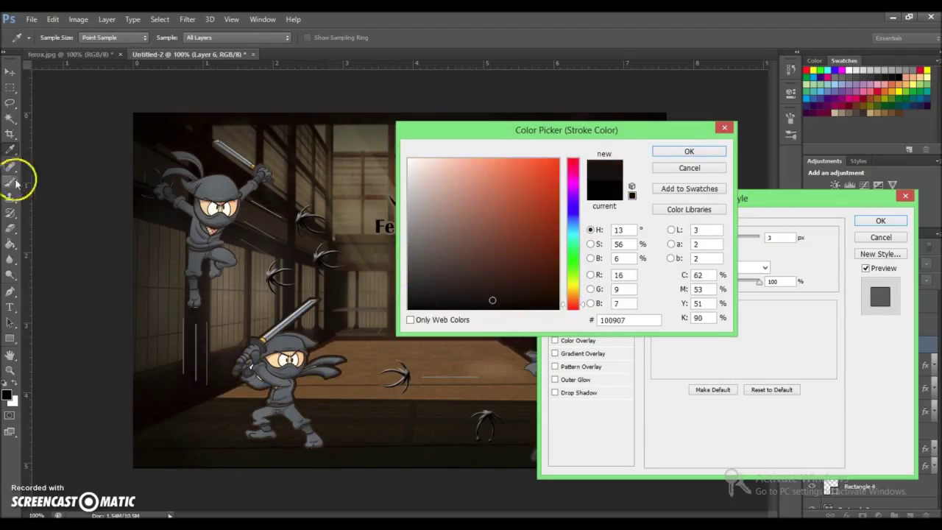
{"action": "key", "text": "Return"}
{"action": "left_click", "coordinate": [880, 222]}
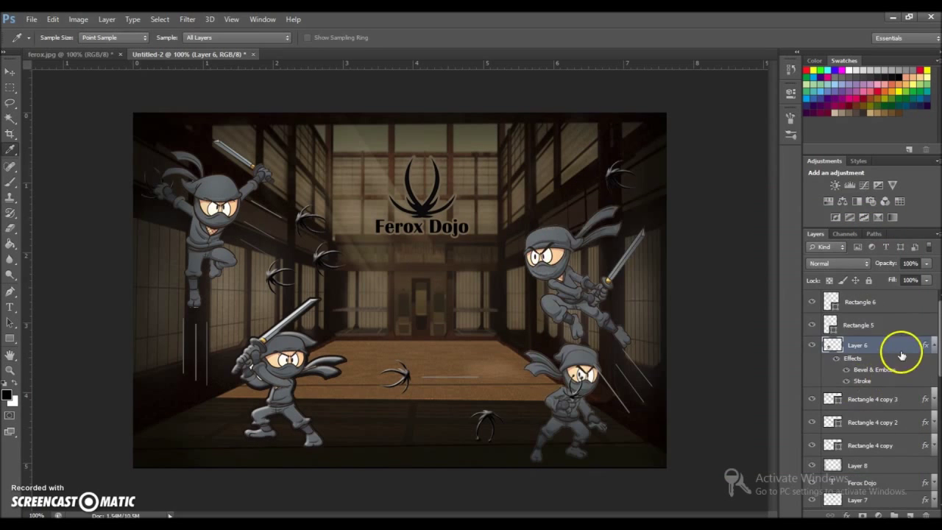
Step: Give the upper-left jumping ninja on Layer 2 a Bevel & Emboss effect with Contour and a 3 px outside Stroke
{"action": "scroll", "coordinate": [901, 355], "scroll_direction": "down", "scroll_amount": 3}
{"action": "double_click", "coordinate": [875, 360]}
{"action": "left_click_drag", "start_coordinate": [652, 198], "coordinate": [588, 230]}
{"action": "left_click", "coordinate": [490, 276]}
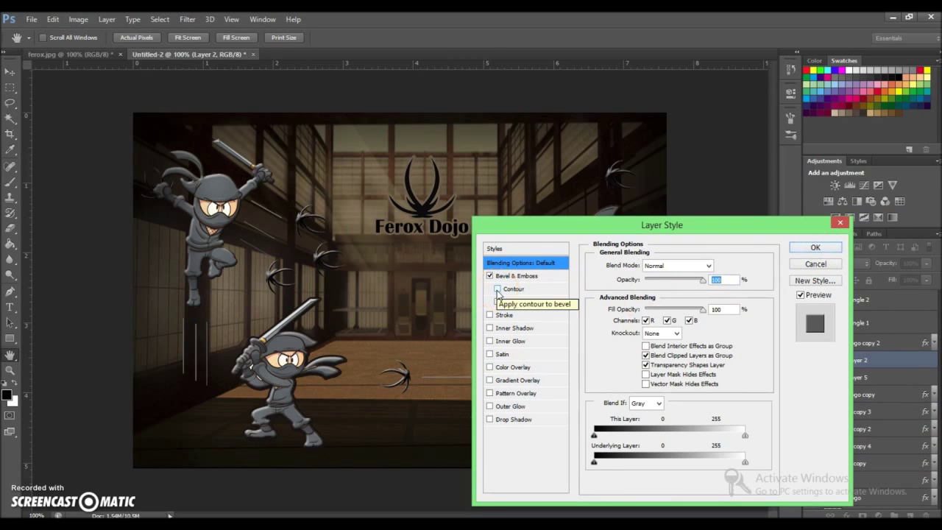
{"action": "left_click", "coordinate": [498, 289]}
{"action": "left_click", "coordinate": [531, 314]}
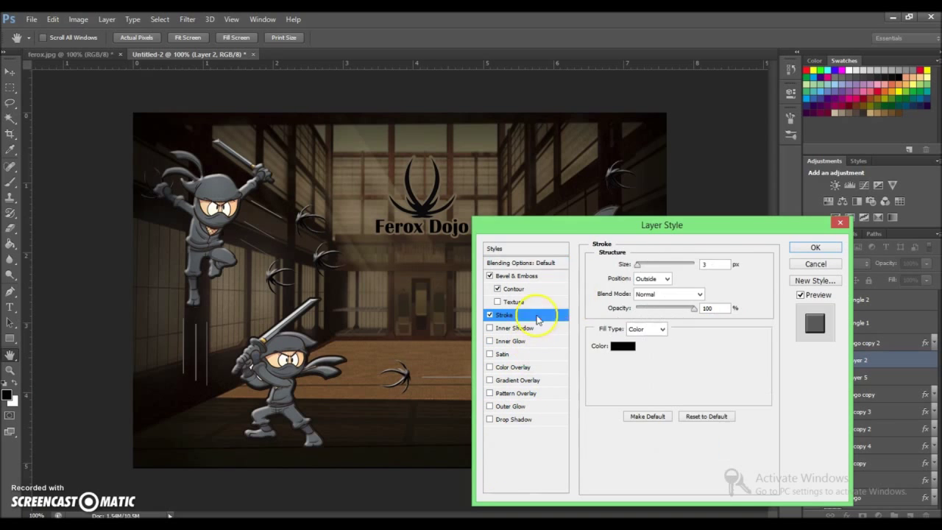
{"action": "left_click", "coordinate": [614, 346]}
{"action": "left_click", "coordinate": [710, 154]}
{"action": "key", "text": "Return"}
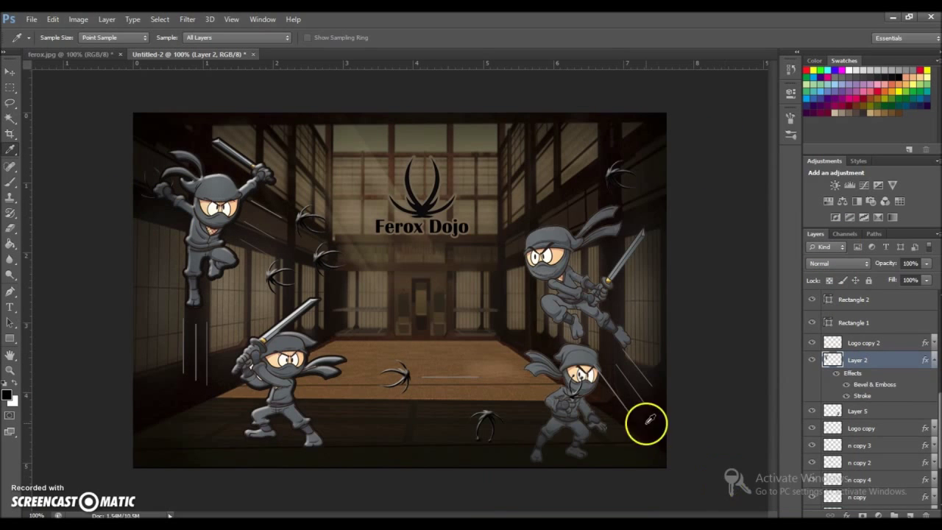
Step: Give the lower-right ninja on Layer 5 Bevel & Emboss with Contour and a Stroke in a dark color sampled from the scene beside it
{"action": "double_click", "coordinate": [906, 377]}
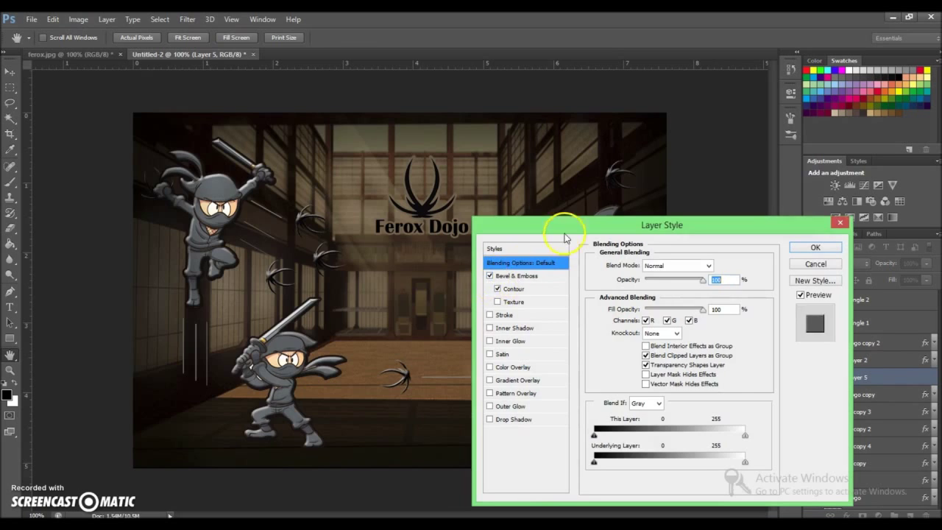
{"action": "left_click_drag", "start_coordinate": [565, 237], "coordinate": [201, 161]}
{"action": "left_click", "coordinate": [140, 238]}
{"action": "left_click", "coordinate": [259, 270]}
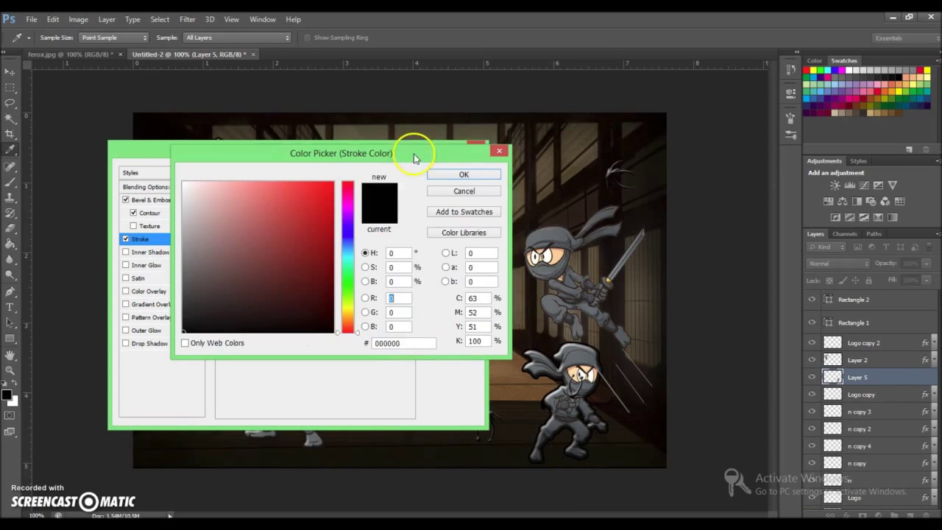
{"action": "left_click", "coordinate": [608, 437]}
{"action": "left_click", "coordinate": [445, 189]}
{"action": "left_click", "coordinate": [450, 189]}
Step: Give the upper-right sword ninja on Layer 1 Bevel & Emboss with Contour and a Stroke in a color sampled from the image
{"action": "scroll", "coordinate": [924, 410], "scroll_direction": "down", "scroll_amount": 3}
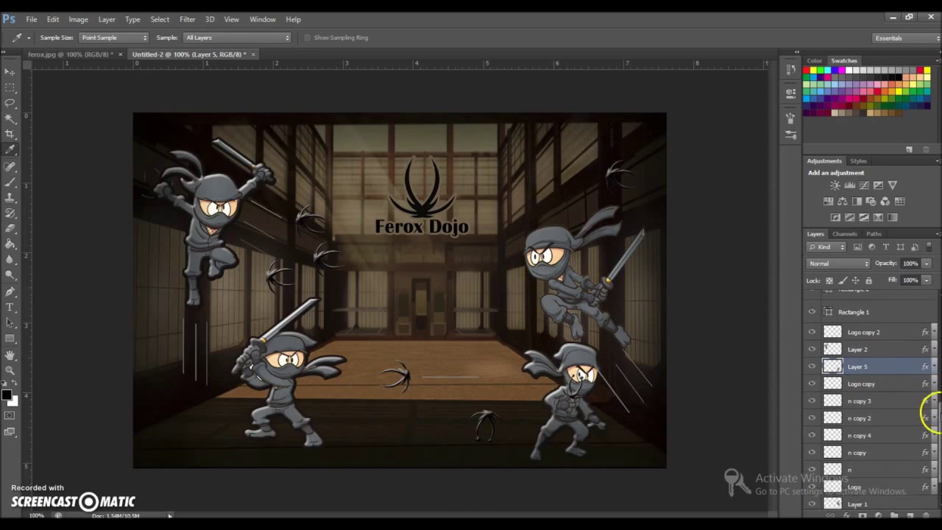
{"action": "double_click", "coordinate": [899, 459]}
{"action": "left_click", "coordinate": [133, 212]}
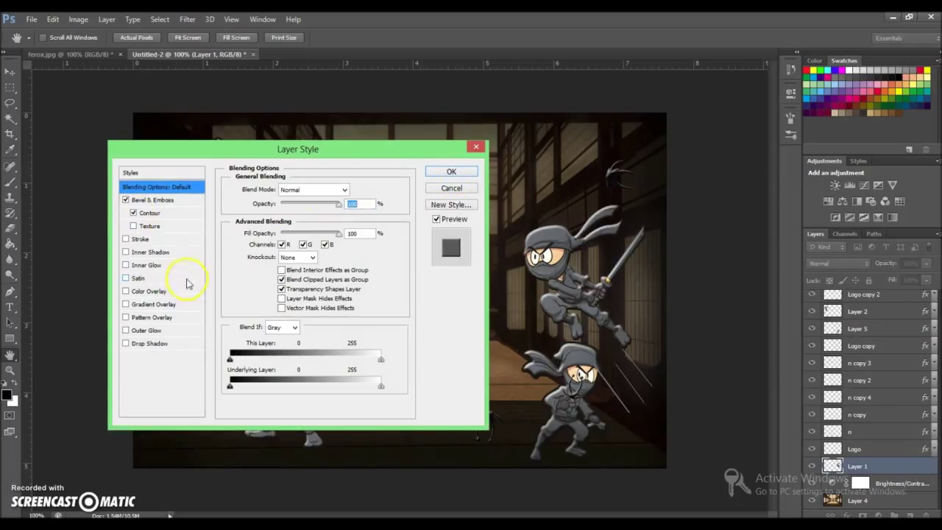
{"action": "left_click", "coordinate": [179, 239]}
{"action": "left_click", "coordinate": [259, 269]}
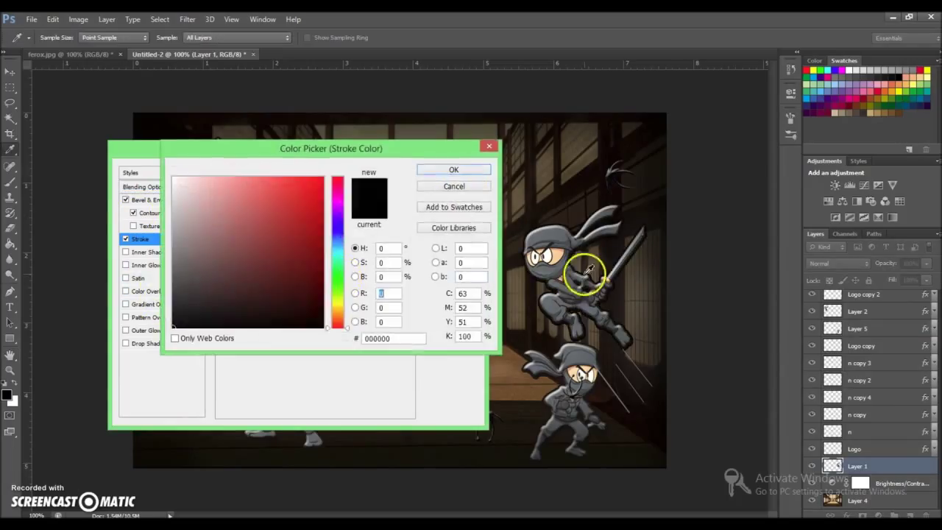
{"action": "left_click", "coordinate": [587, 272]}
{"action": "left_click", "coordinate": [454, 169]}
{"action": "left_click", "coordinate": [447, 172]}
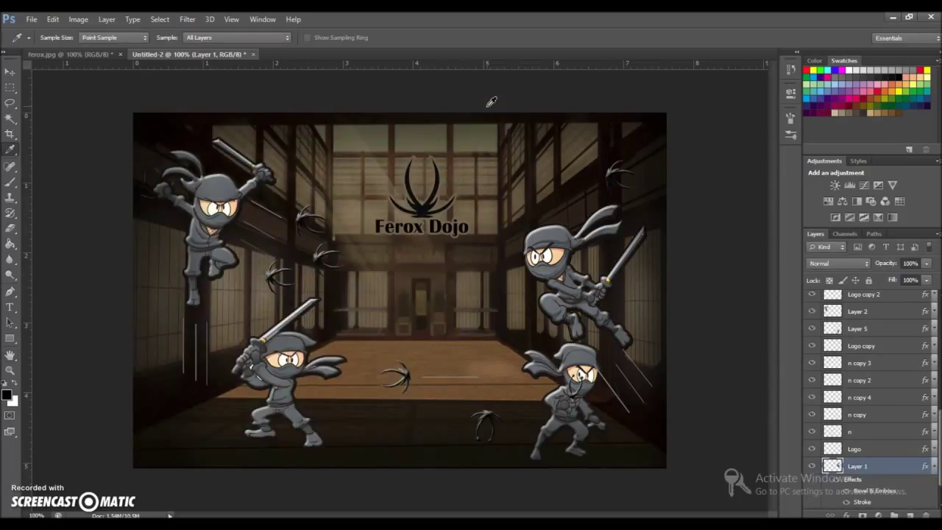